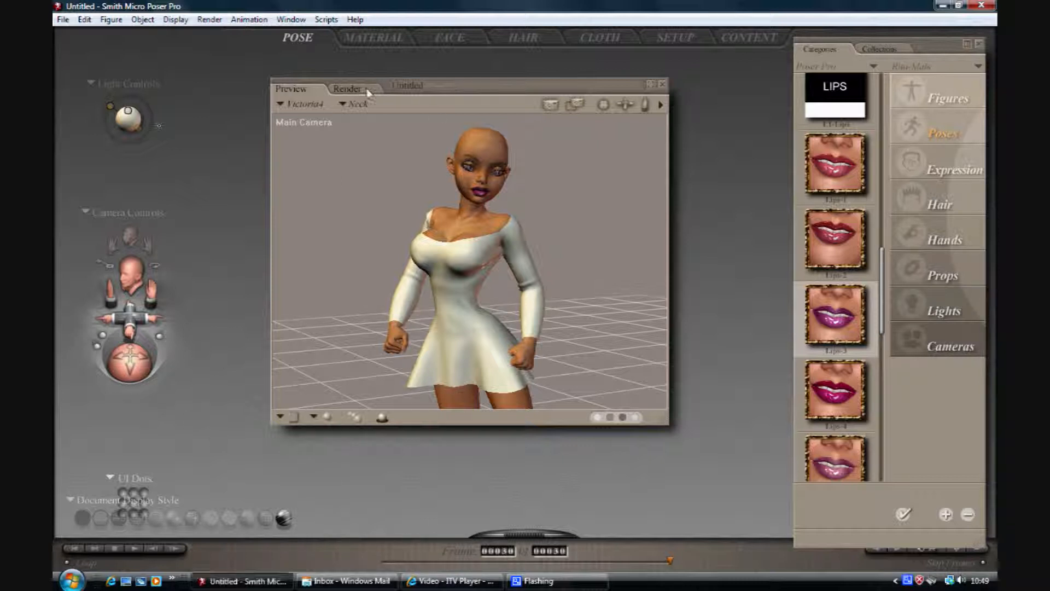
# Set the Morphing Tool to create a morph in Smooth mode with the medium soft brush, facing the figure's back
pyautogui.moveTo(365, 81); pyautogui.dragTo(364, 97)
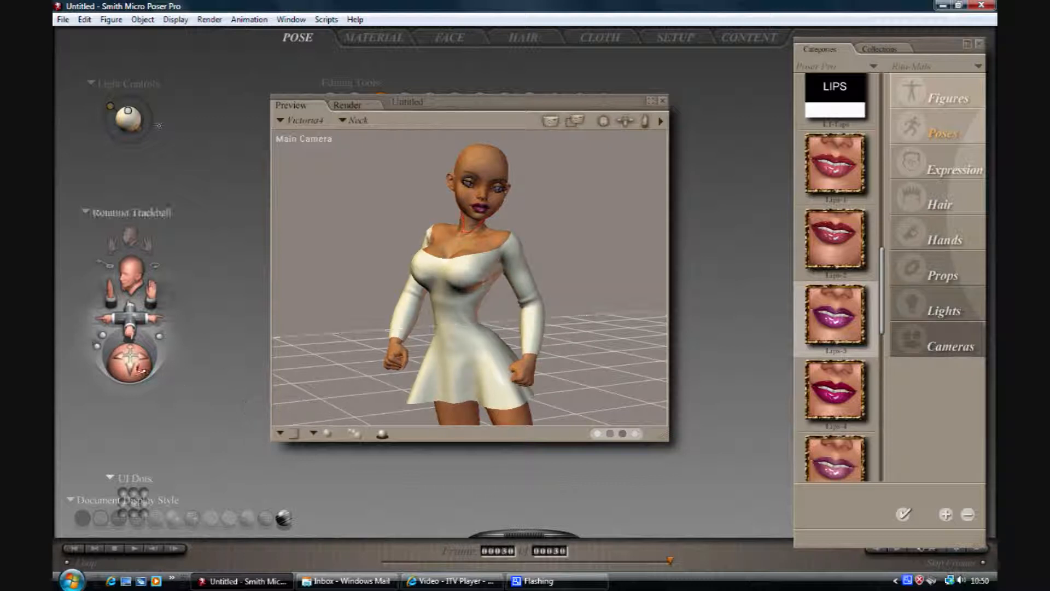
pyautogui.moveTo(136, 359); pyautogui.dragTo(124, 364)
pyautogui.moveTo(136, 314); pyautogui.dragTo(219, 307)
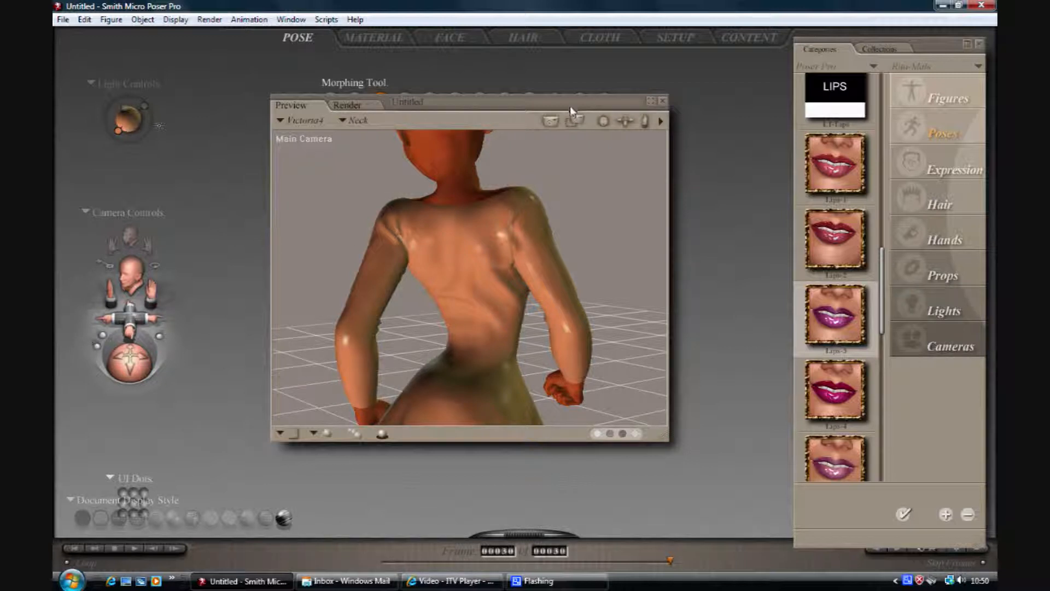
pyautogui.moveTo(559, 102); pyautogui.dragTo(579, 144)
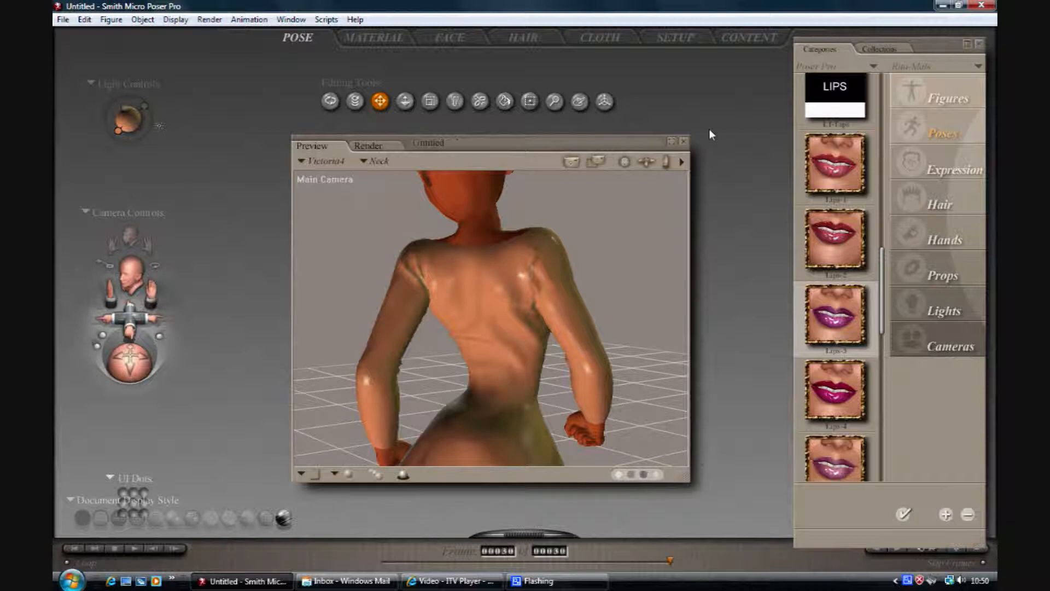
pyautogui.click(579, 102)
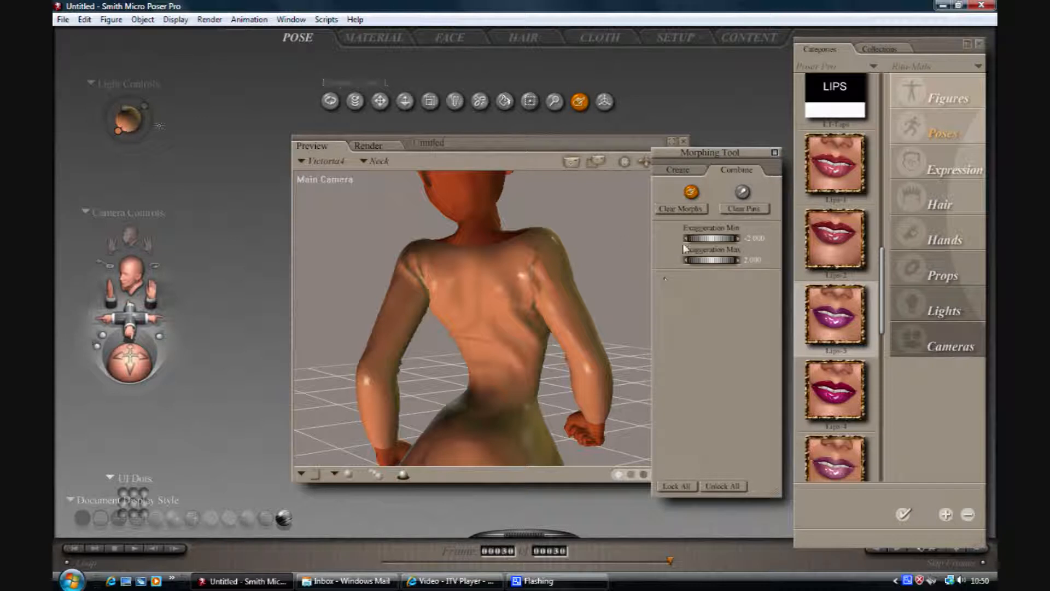
pyautogui.click(679, 170)
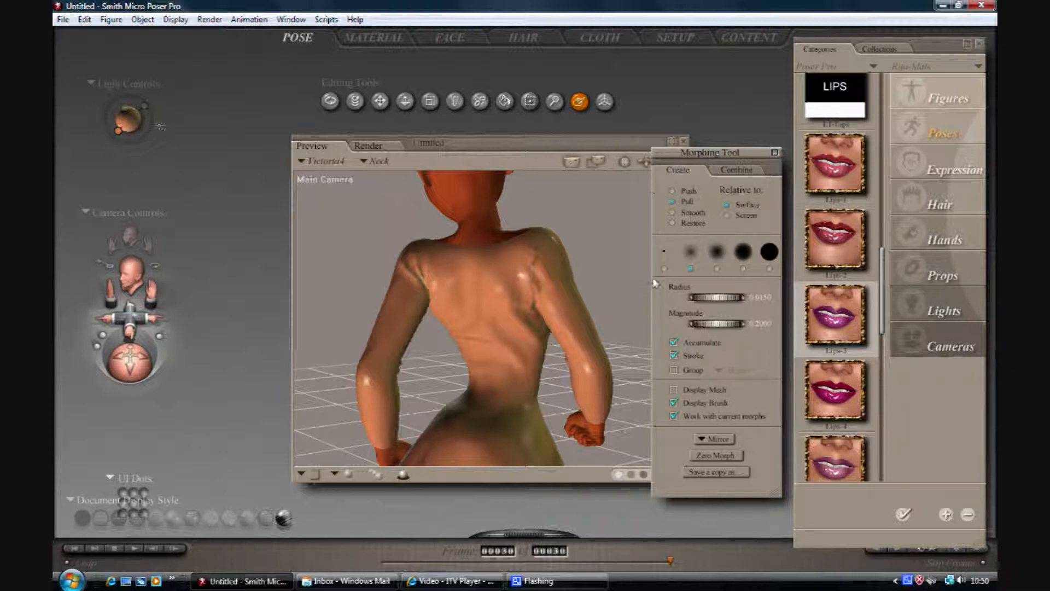
pyautogui.click(716, 252)
pyautogui.click(672, 212)
# Select the g4Dresshi prop and smooth the creases on the back of the dress around the shoulders
pyautogui.click(365, 163)
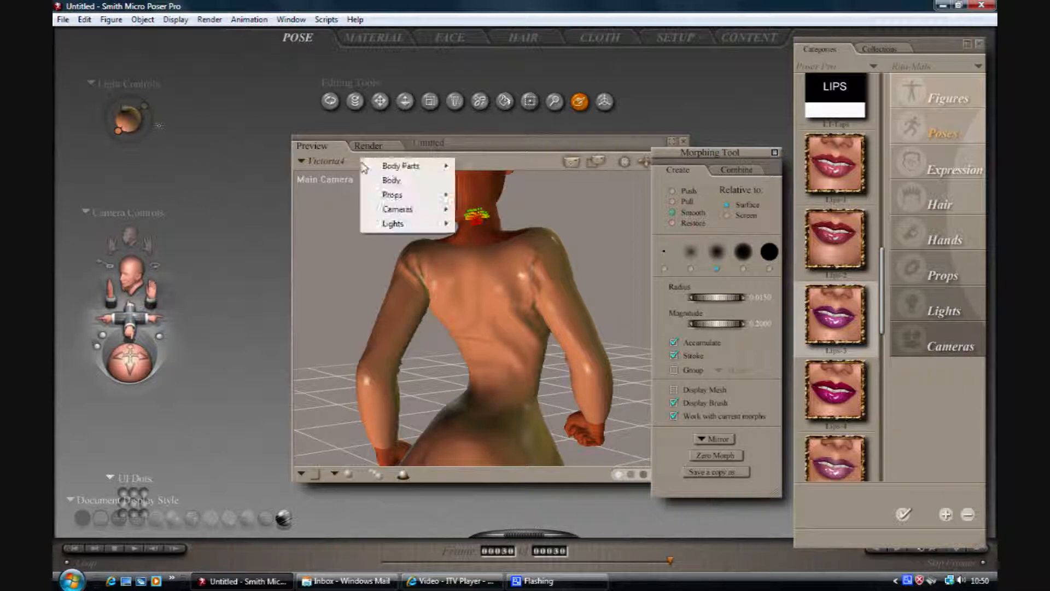
pyautogui.moveTo(397, 197)
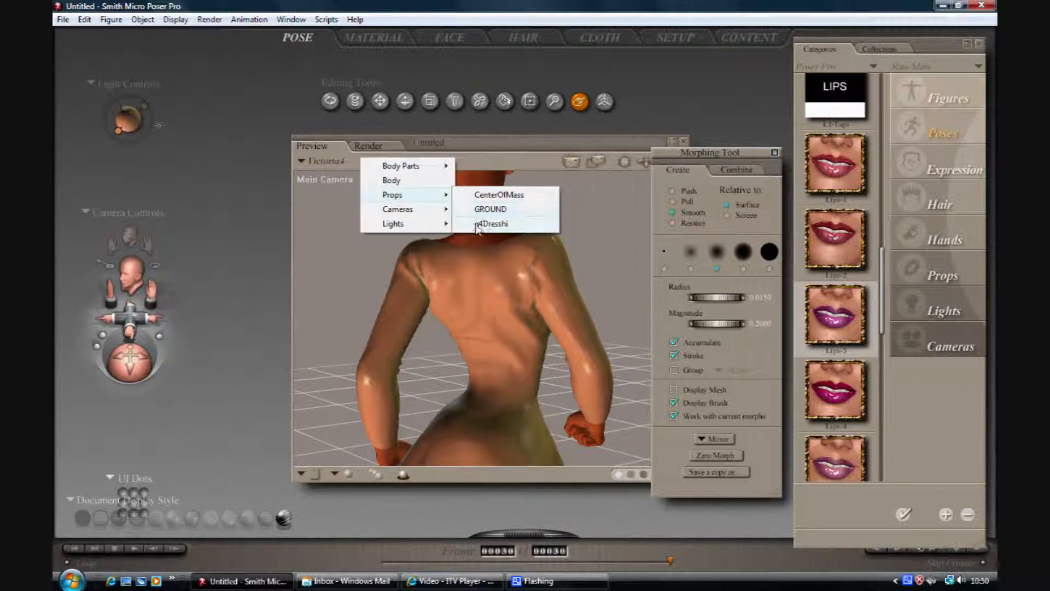
pyautogui.click(491, 224)
pyautogui.moveTo(534, 267)
pyautogui.mouseDown()
pyautogui.moveTo(536, 252)
pyautogui.moveTo(537, 313)
pyautogui.moveTo(533, 247)
pyautogui.mouseUp()
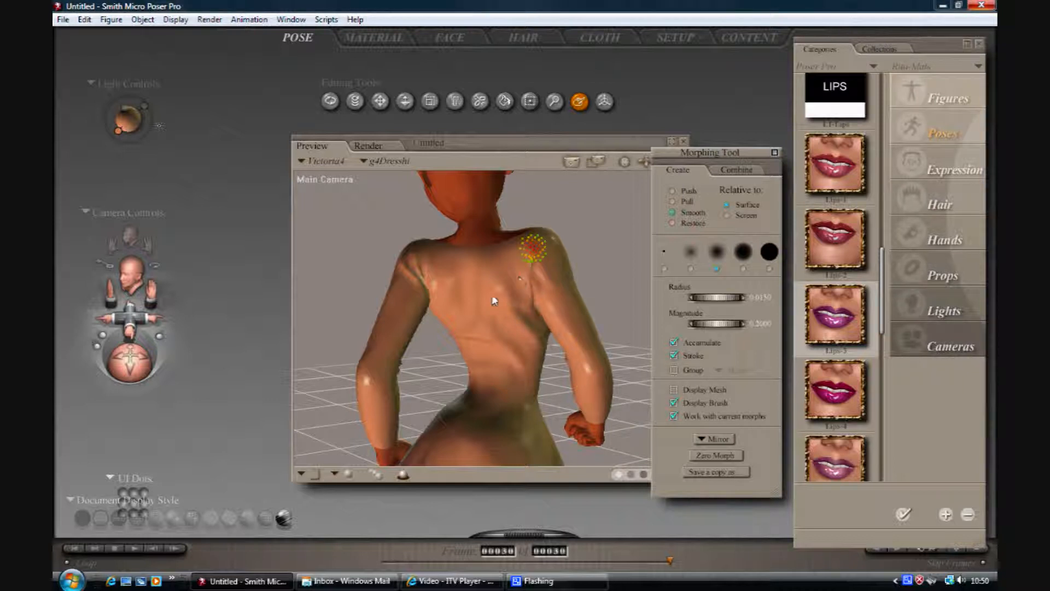
pyautogui.moveTo(443, 284)
pyautogui.mouseDown()
pyautogui.moveTo(425, 282)
pyautogui.moveTo(436, 301)
pyautogui.moveTo(425, 272)
pyautogui.moveTo(425, 293)
pyautogui.moveTo(412, 274)
pyautogui.moveTo(432, 309)
pyautogui.moveTo(418, 279)
pyautogui.moveTo(419, 288)
pyautogui.mouseUp()
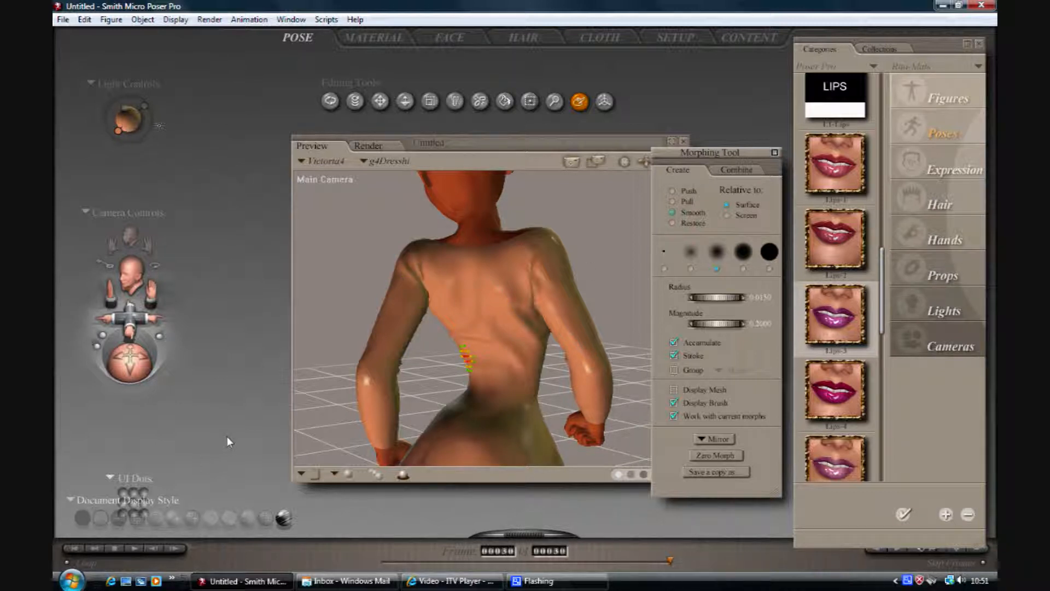
# Compare the dress without and with the smoothing by setting g4Dresshi's Custom_Morph to 0 and back to 1
pyautogui.hotkey('ctrl', 'i')
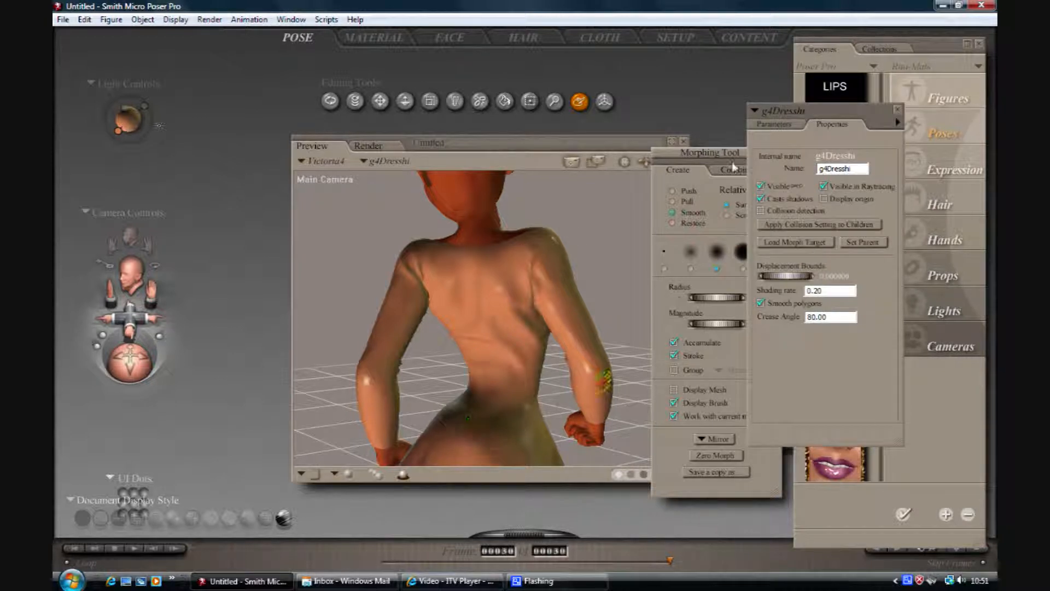
pyautogui.click(789, 129)
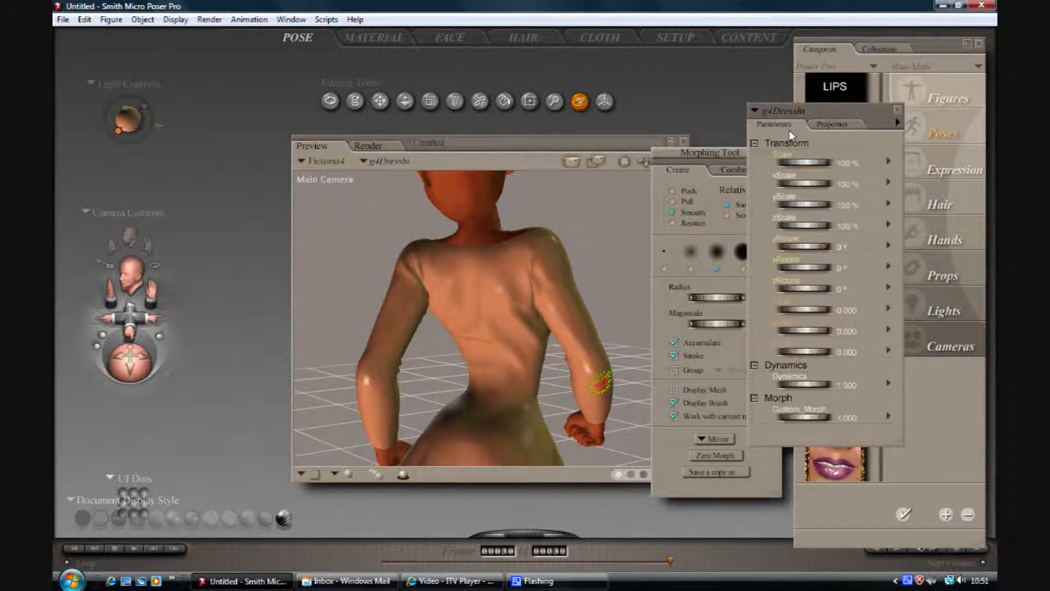
pyautogui.click(755, 144)
pyautogui.click(847, 207)
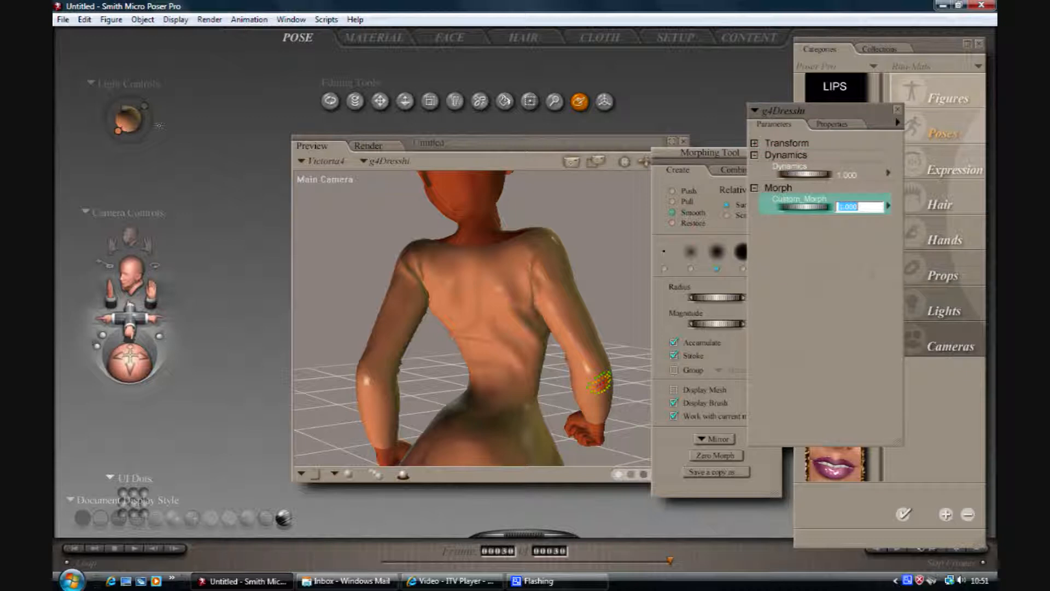
pyautogui.write('5')
pyautogui.press('Return')
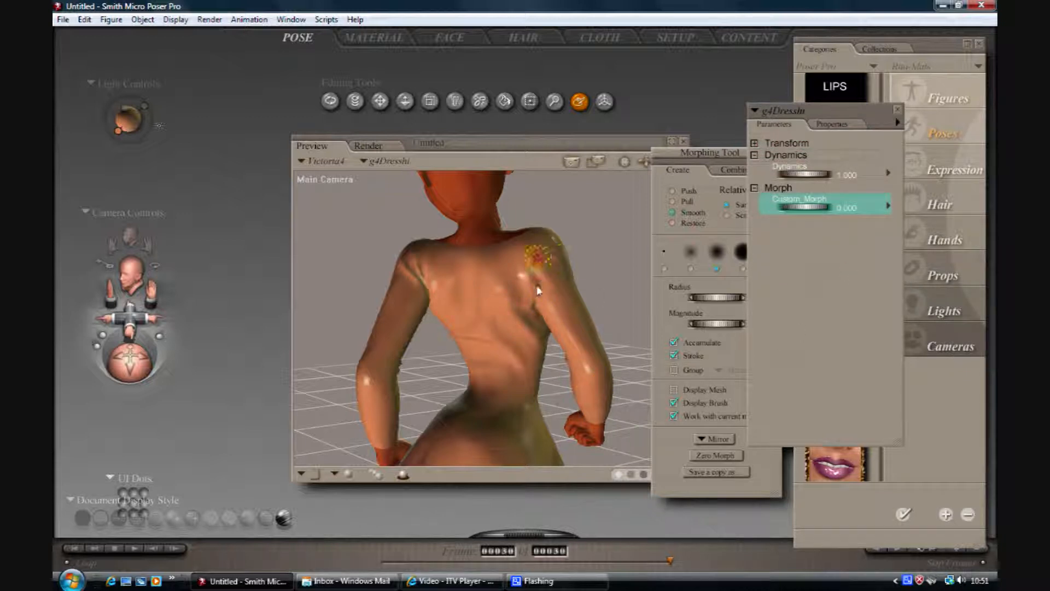
pyautogui.click(846, 208)
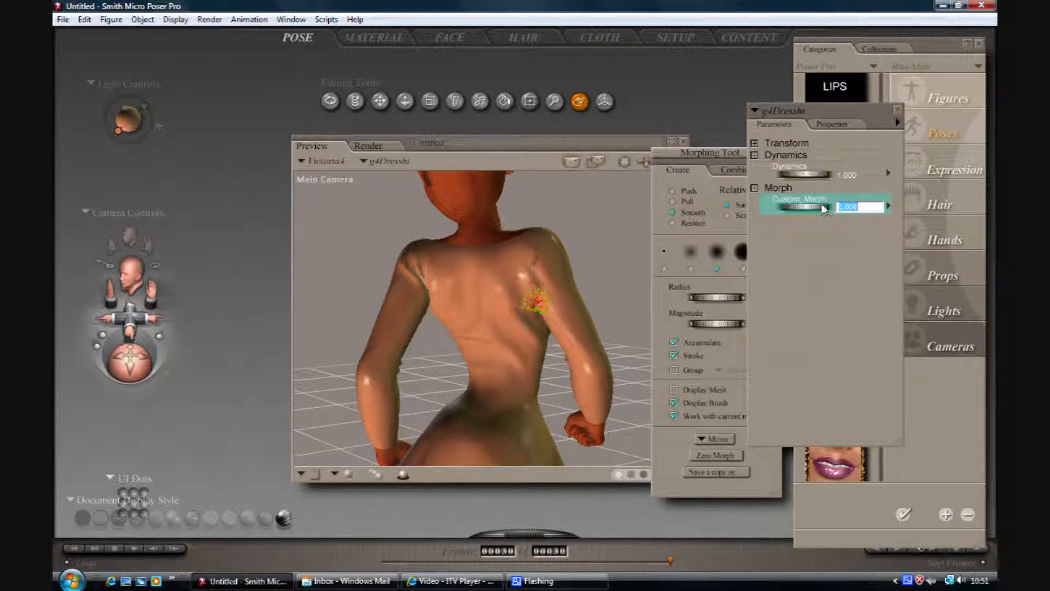
pyautogui.write('1')
pyautogui.press('Return')
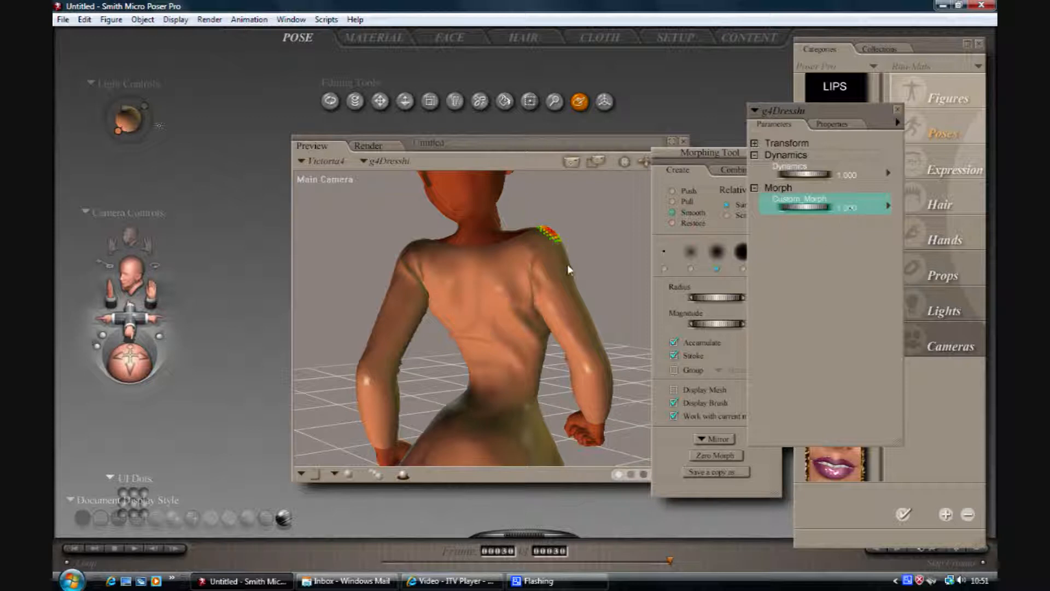
# View the skirt beside the fist through the left hand camera and set the Morphing Tool to Push with g4Dresshi as its target
pyautogui.moveTo(126, 369)
pyautogui.mouseDown()
pyautogui.moveTo(141, 368)
pyautogui.moveTo(129, 366)
pyautogui.mouseUp()
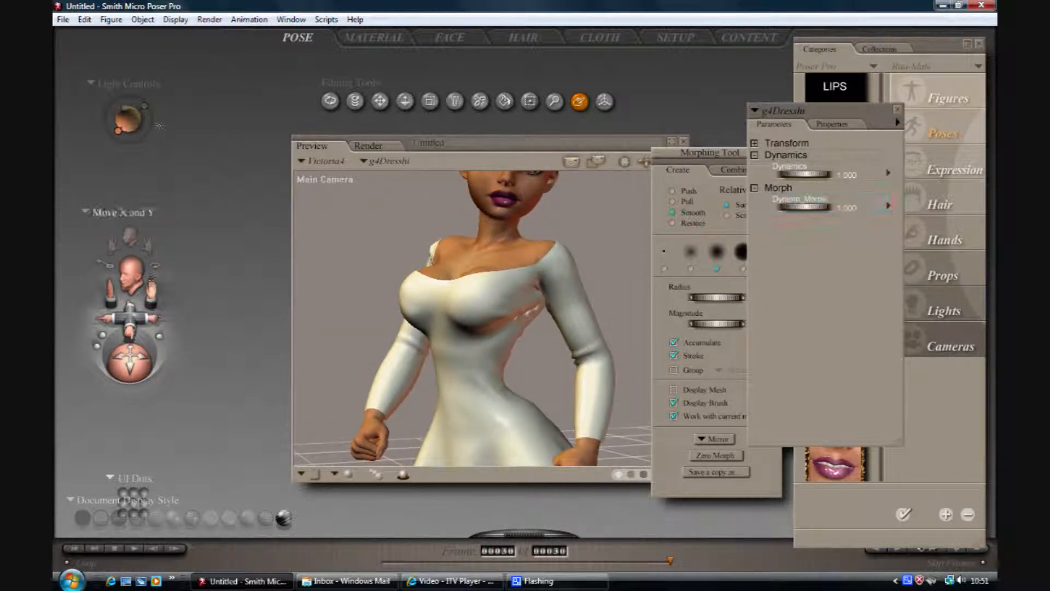
pyautogui.click(147, 246)
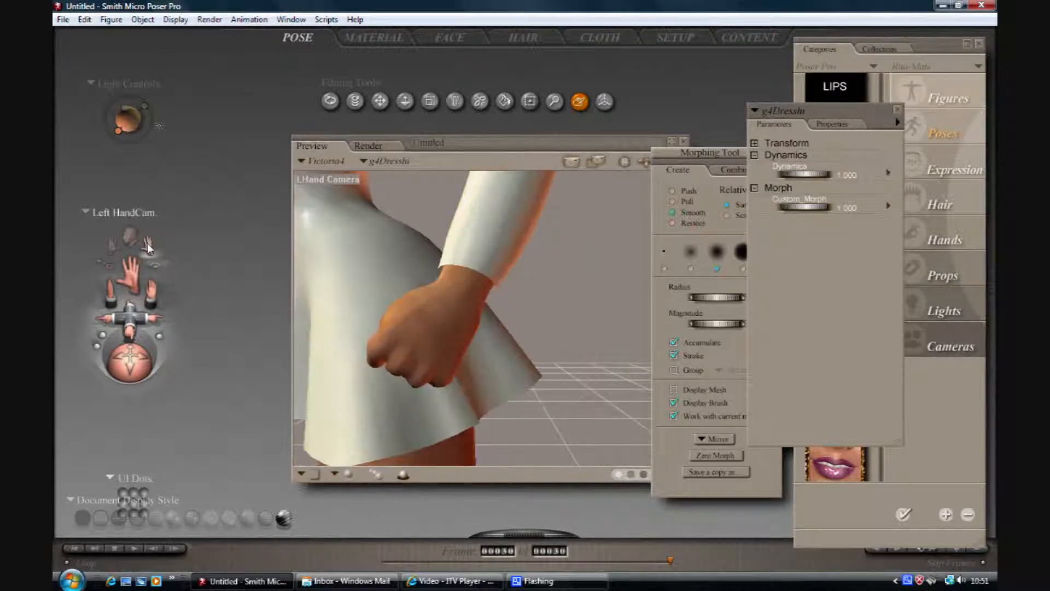
pyautogui.moveTo(131, 365); pyautogui.dragTo(132, 366)
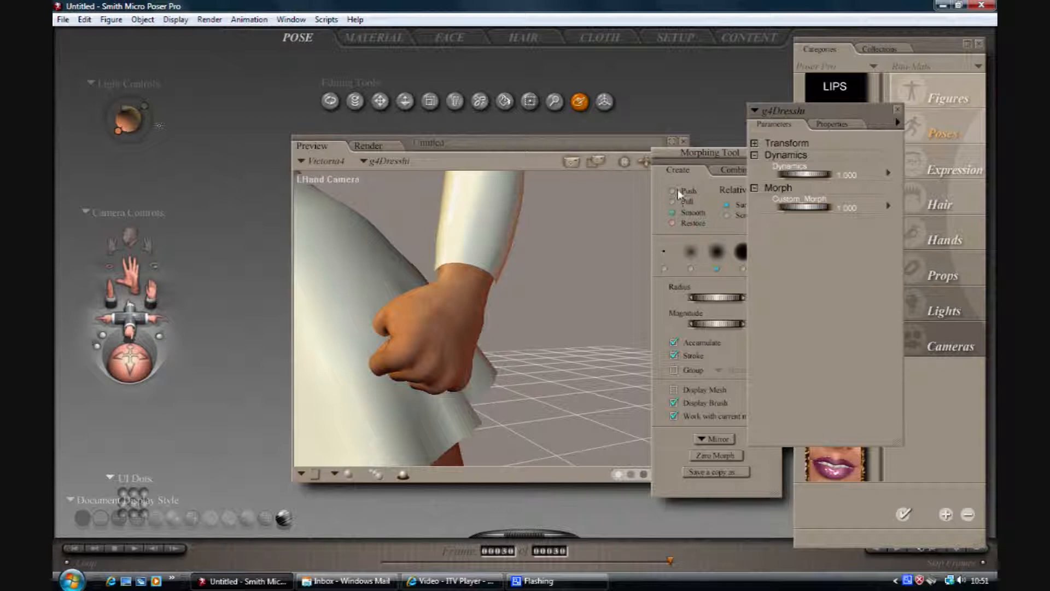
pyautogui.click(712, 157)
pyautogui.click(673, 191)
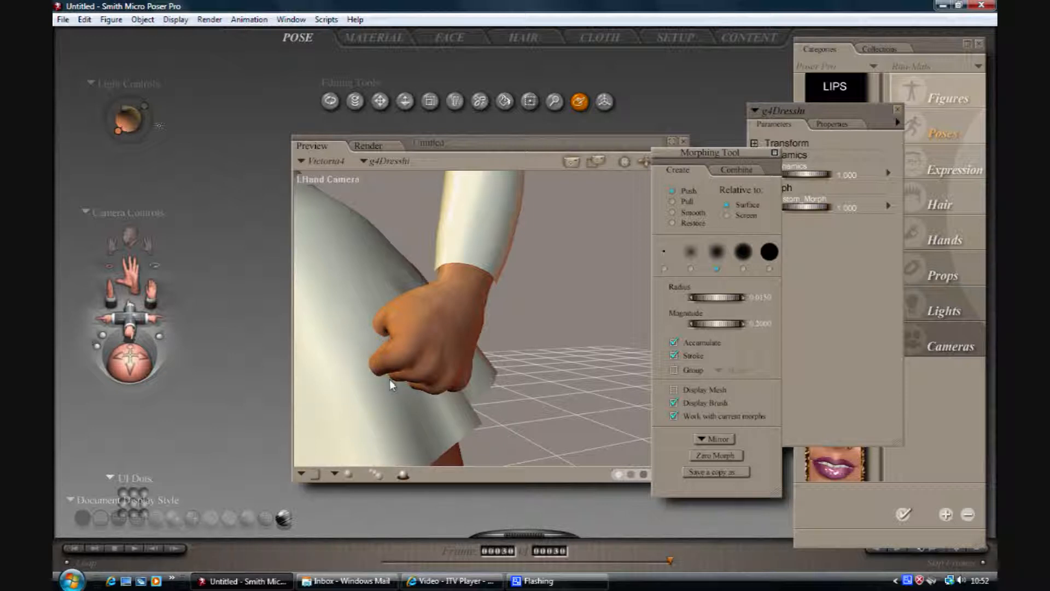
pyautogui.click(369, 397)
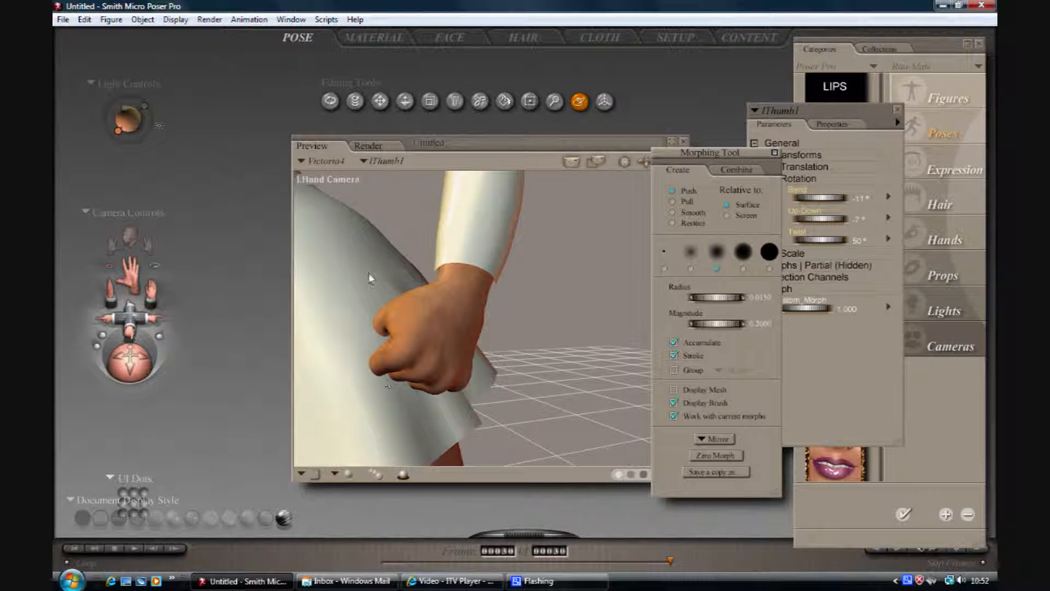
pyautogui.click(380, 160)
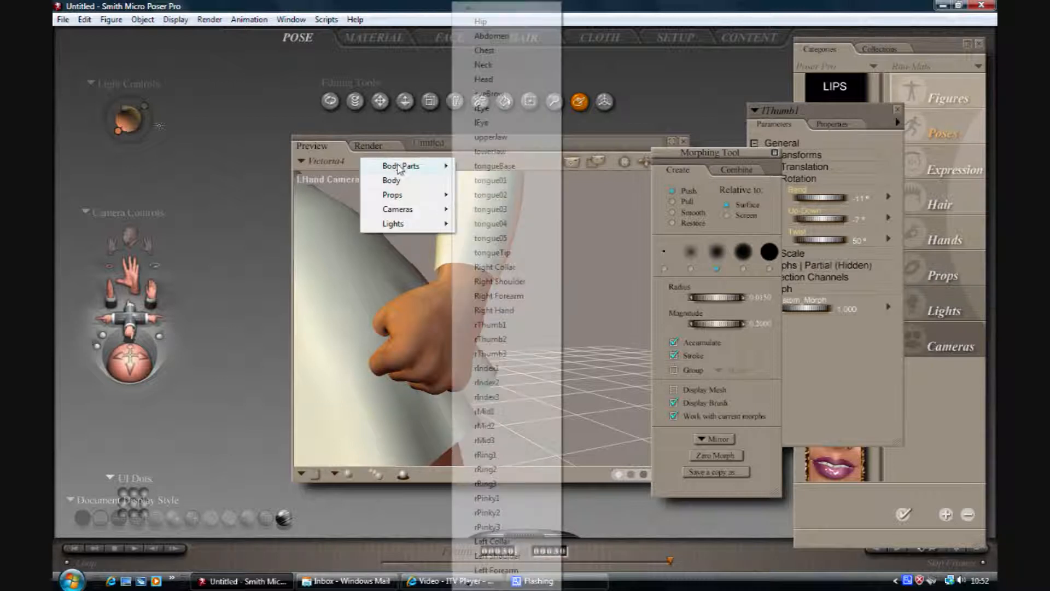
pyautogui.moveTo(393, 198)
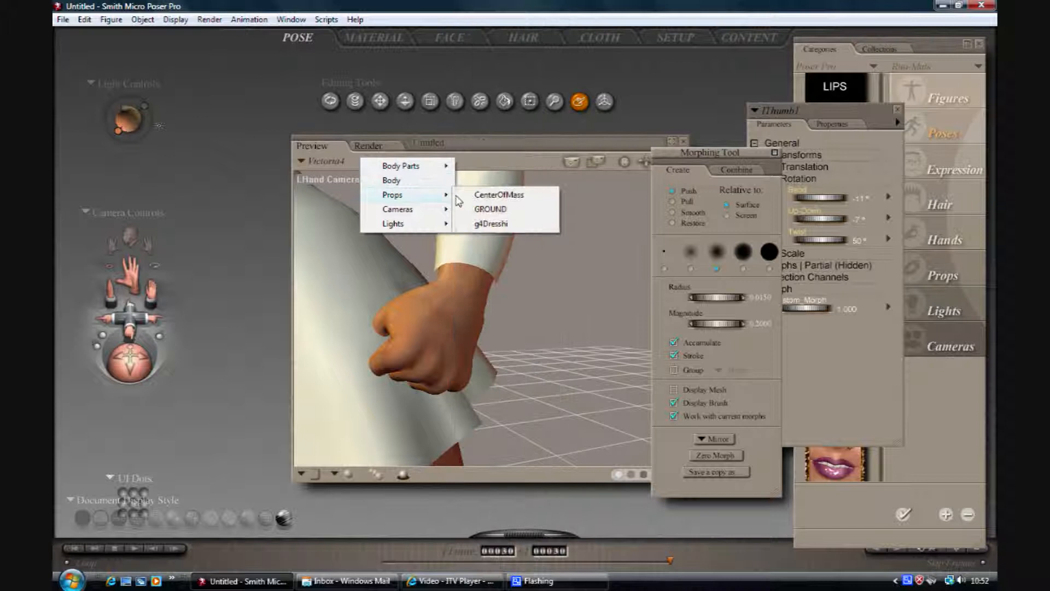
pyautogui.click(481, 222)
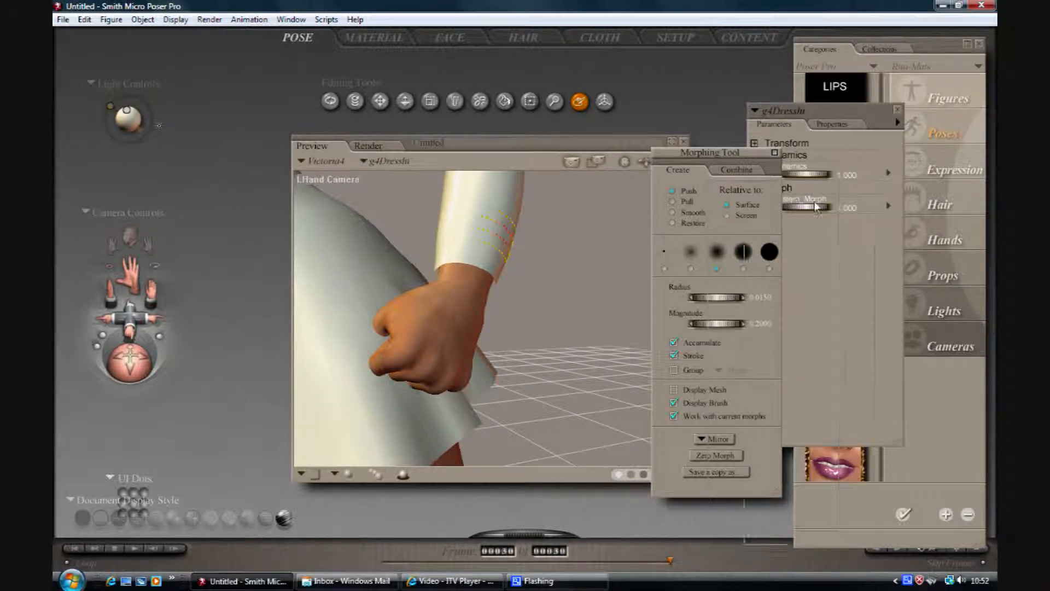
# Hide the whole Victoria4 figure so that only the dress shows around the left hand
pyautogui.moveTo(744, 169); pyautogui.dragTo(836, 217)
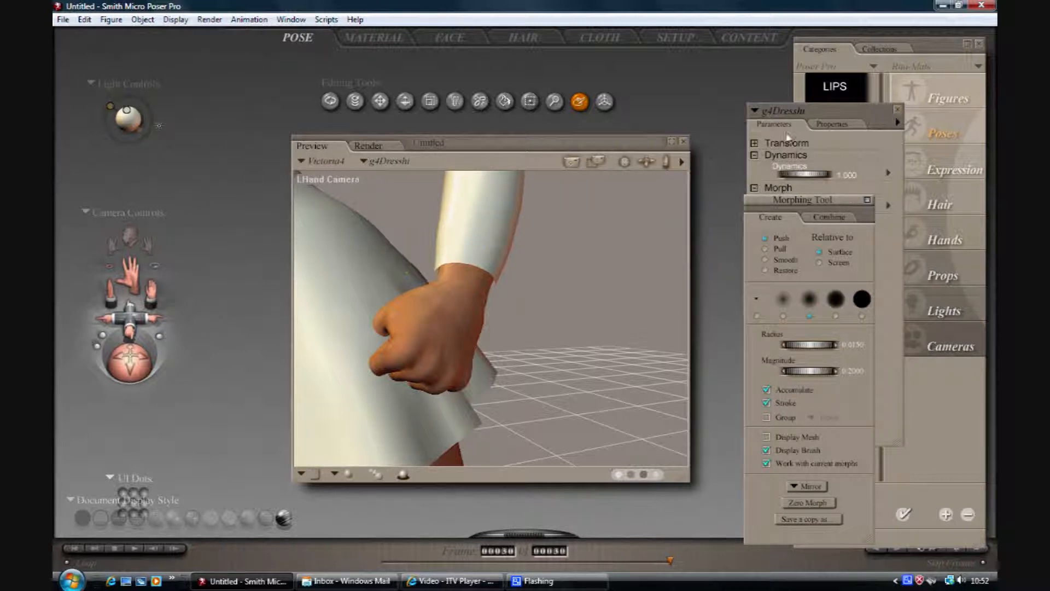
pyautogui.click(782, 111)
pyautogui.click(809, 133)
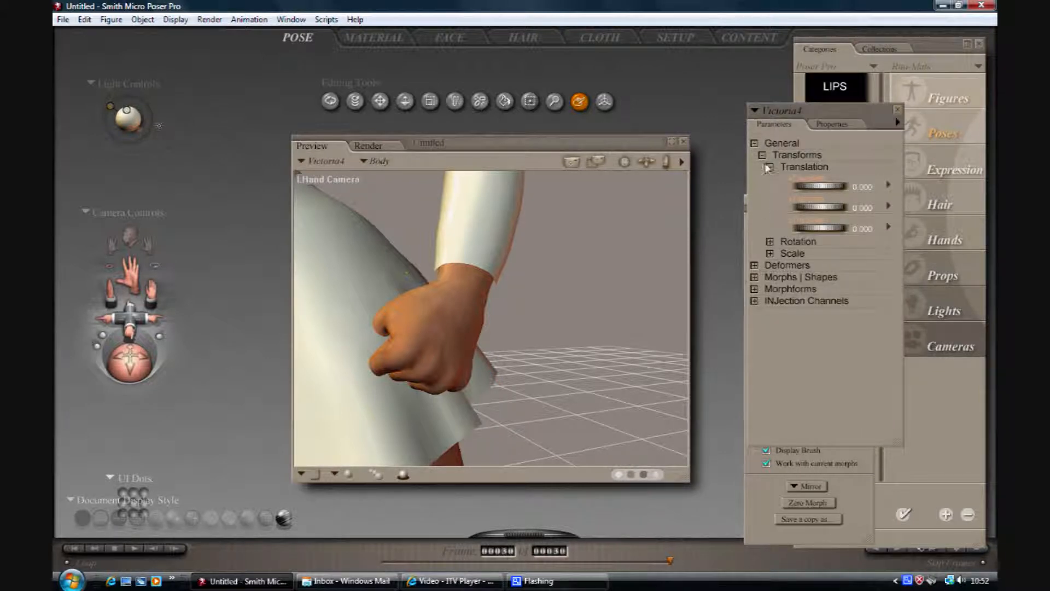
pyautogui.click(822, 125)
pyautogui.click(767, 202)
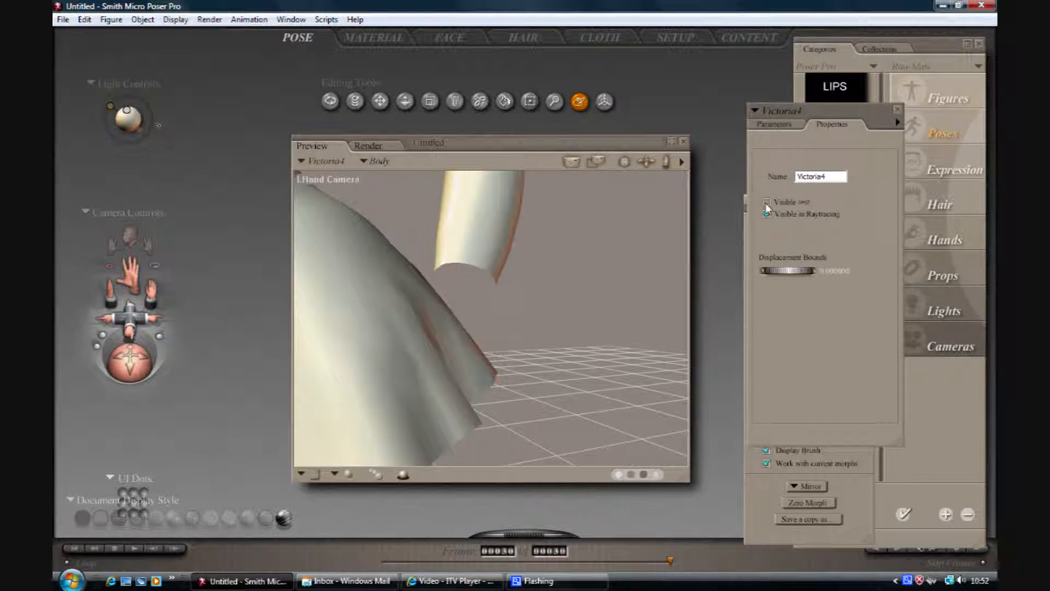
pyautogui.click(767, 202)
pyautogui.click(767, 203)
# Push the g4Dresshi skirt inward where the left fist rests, and smooth the pushed area with the Morphing Tool
pyautogui.click(384, 163)
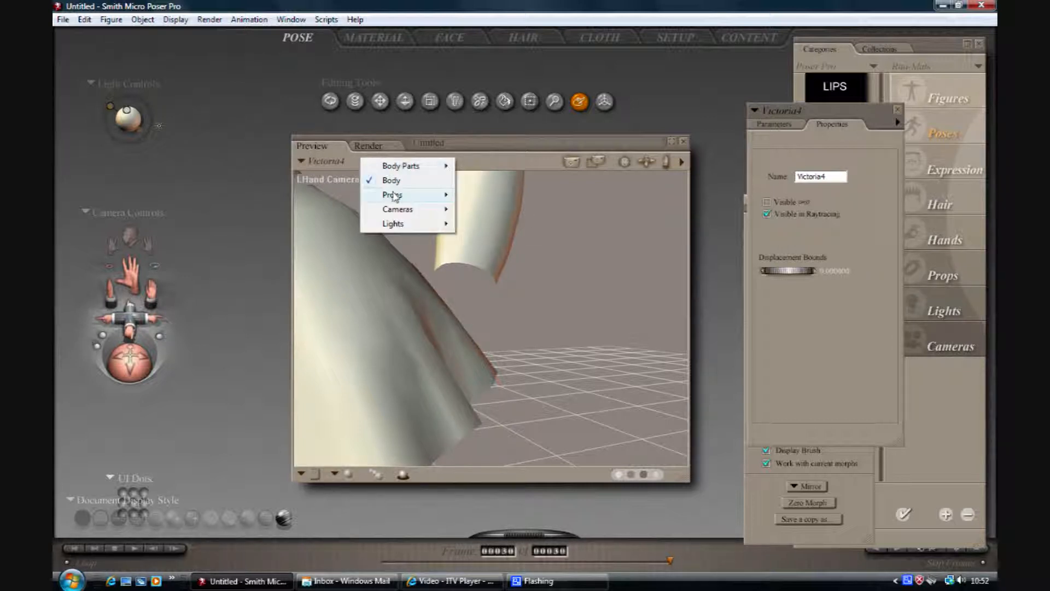
pyautogui.moveTo(394, 195)
pyautogui.click(491, 224)
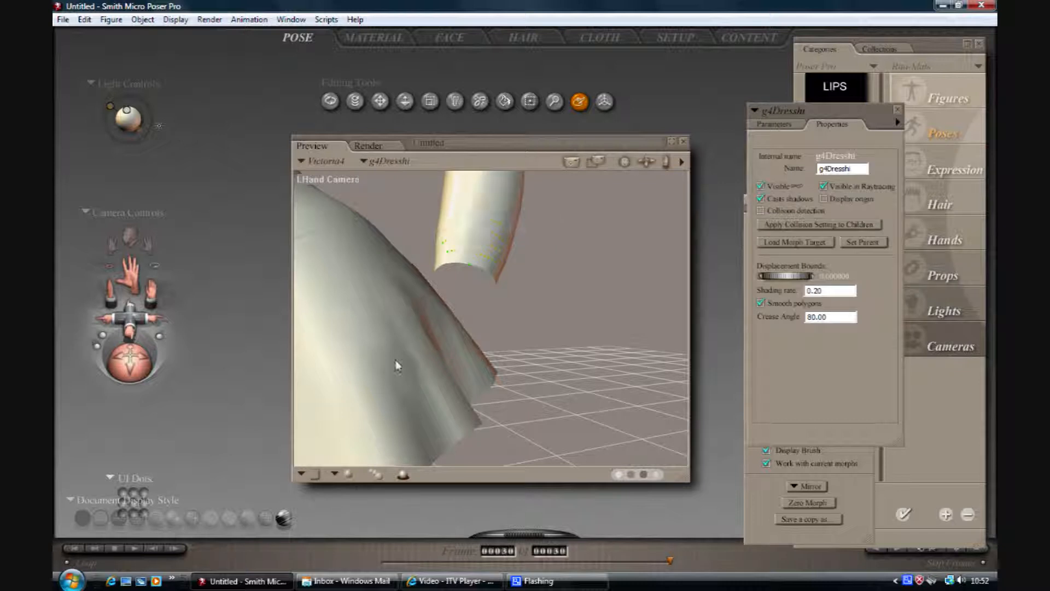
pyautogui.moveTo(367, 383)
pyautogui.mouseDown()
pyautogui.moveTo(396, 380)
pyautogui.moveTo(352, 378)
pyautogui.moveTo(427, 373)
pyautogui.moveTo(362, 375)
pyautogui.moveTo(366, 403)
pyautogui.mouseUp()
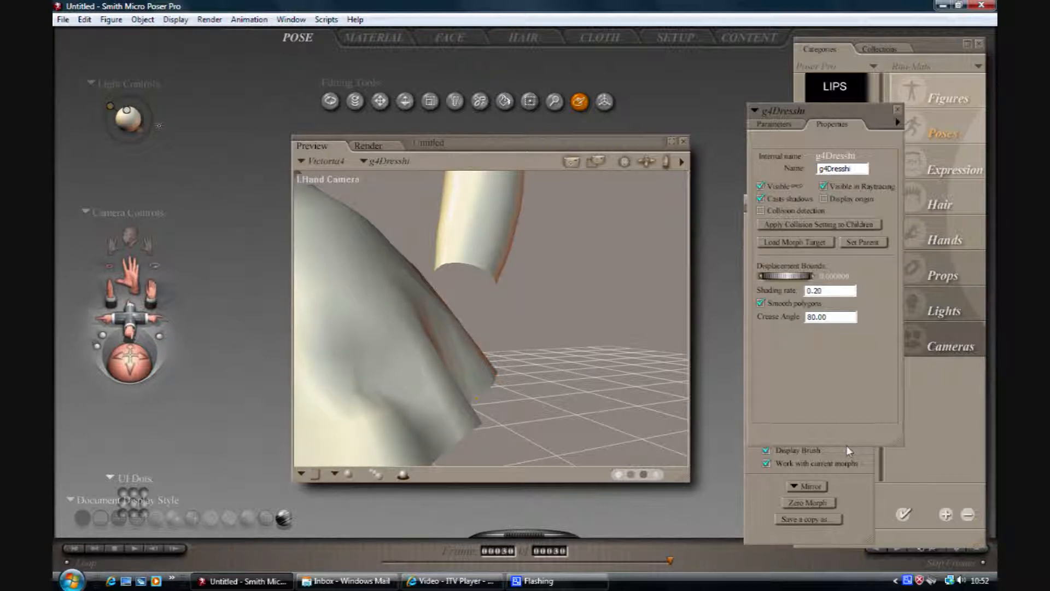
pyautogui.click(853, 486)
pyautogui.click(774, 263)
pyautogui.moveTo(351, 381)
pyautogui.mouseDown()
pyautogui.moveTo(388, 368)
pyautogui.moveTo(347, 348)
pyautogui.moveTo(389, 385)
pyautogui.mouseUp()
# Make the Victoria4 figure visible again
pyautogui.click(782, 112)
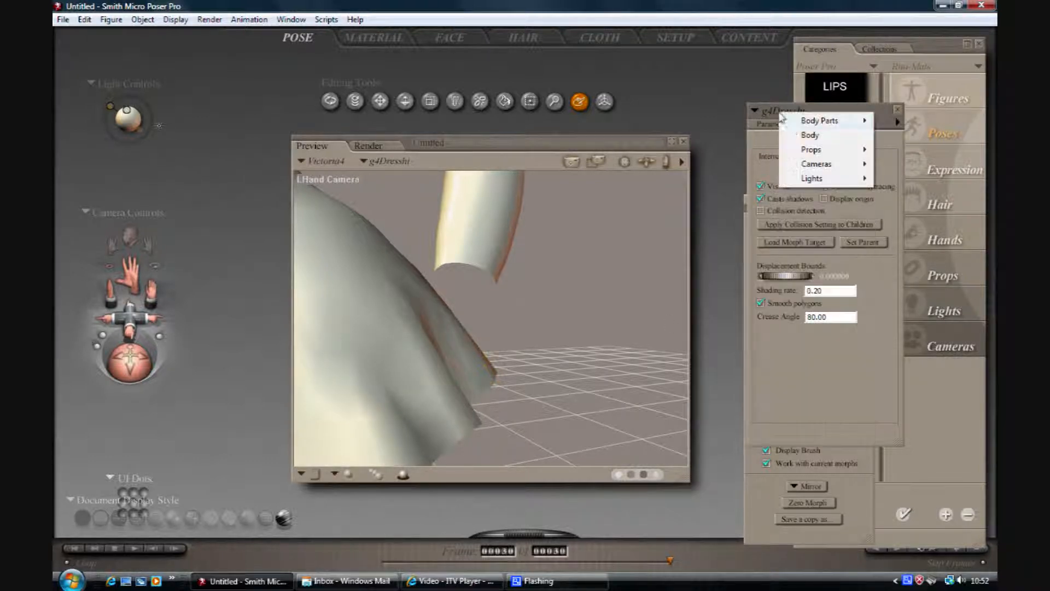
pyautogui.click(802, 133)
pyautogui.click(768, 202)
pyautogui.click(767, 202)
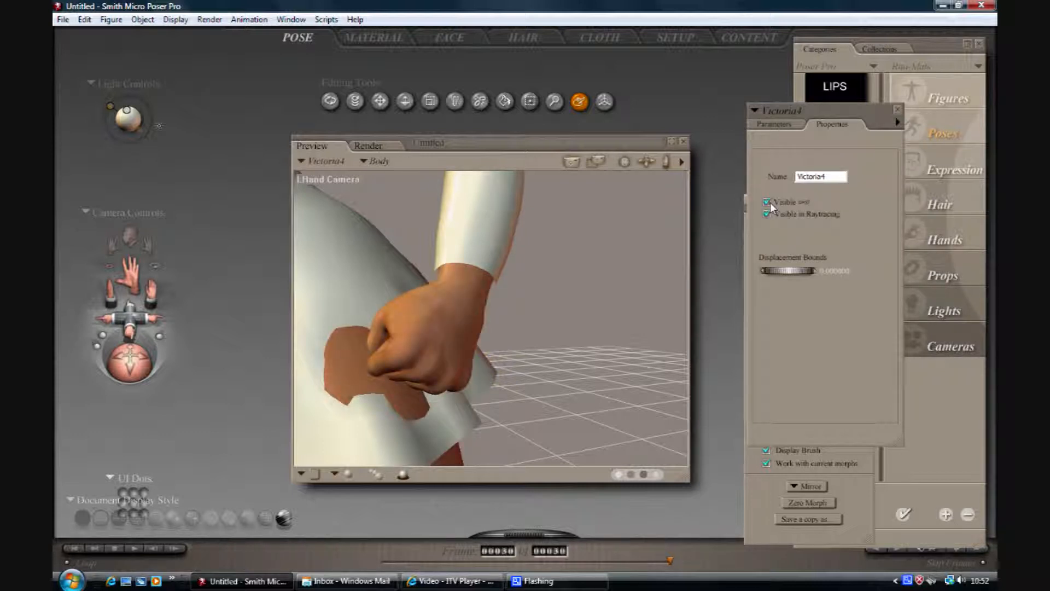
# Set the Morphing Tool to Pull and make the g4Dresshi prop its target
pyautogui.click(778, 126)
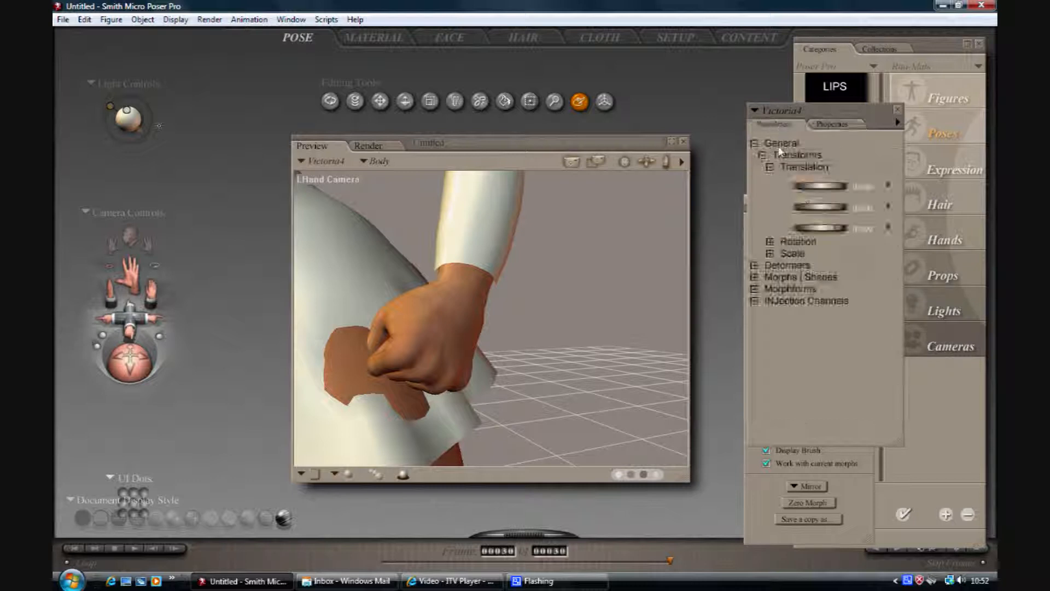
pyautogui.click(766, 496)
pyautogui.click(765, 249)
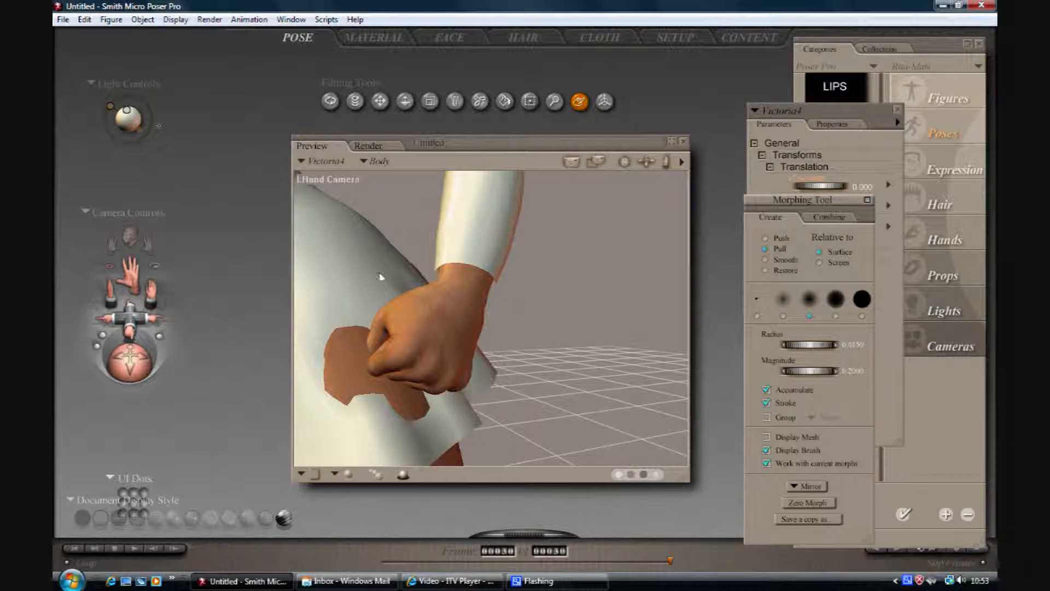
pyautogui.click(376, 161)
pyautogui.moveTo(414, 198)
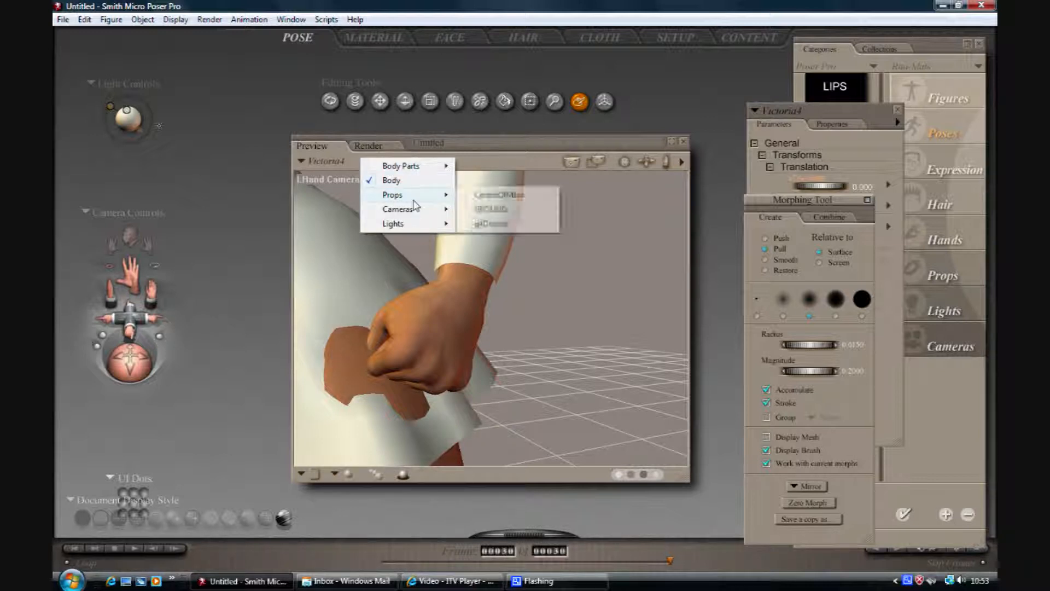
pyautogui.click(481, 224)
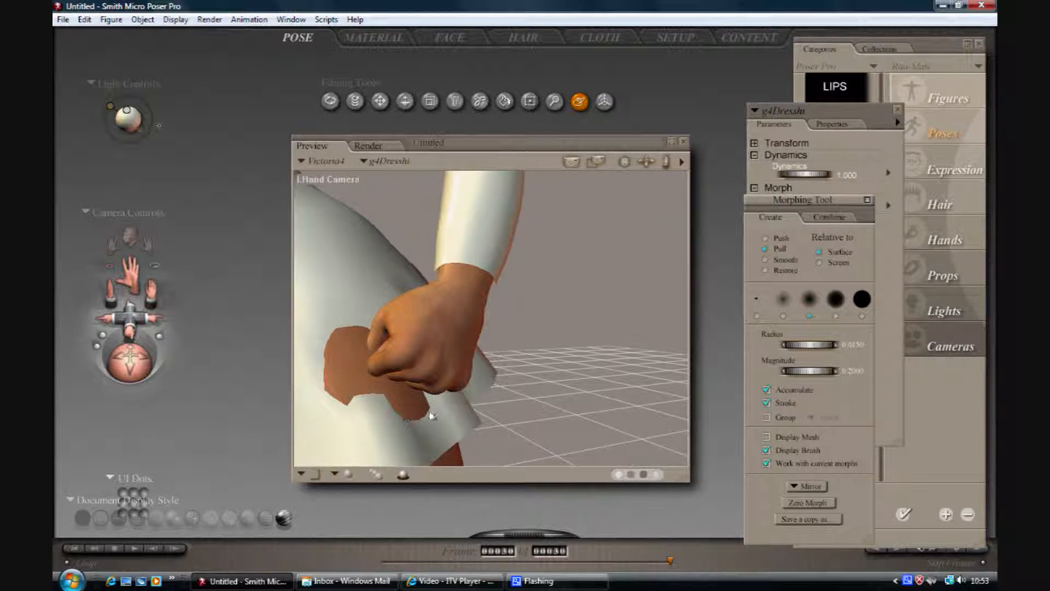
pyautogui.click(337, 317)
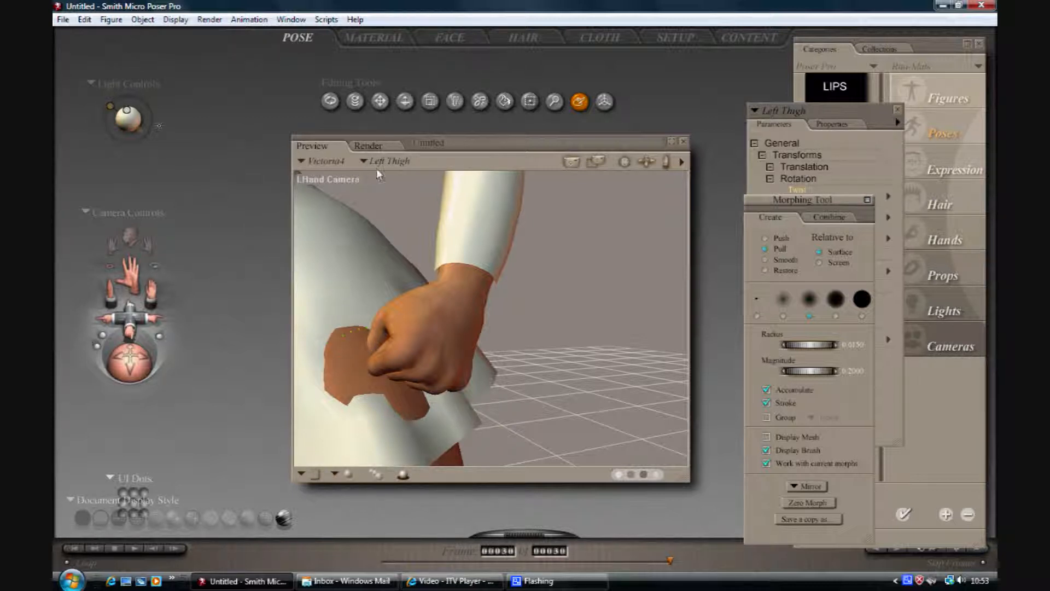
pyautogui.click(364, 161)
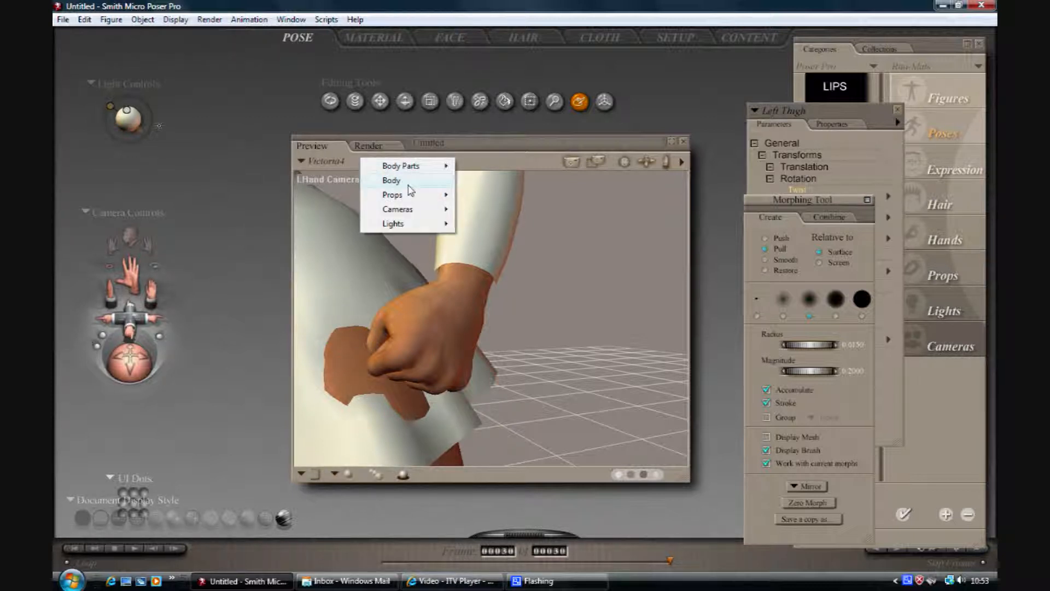
pyautogui.moveTo(414, 200)
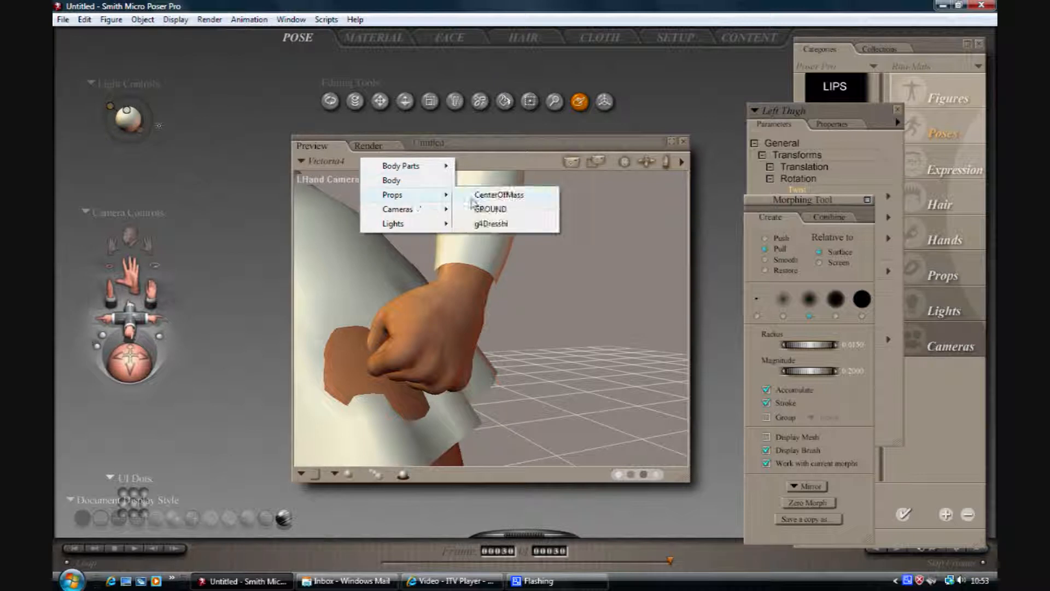
pyautogui.click(494, 225)
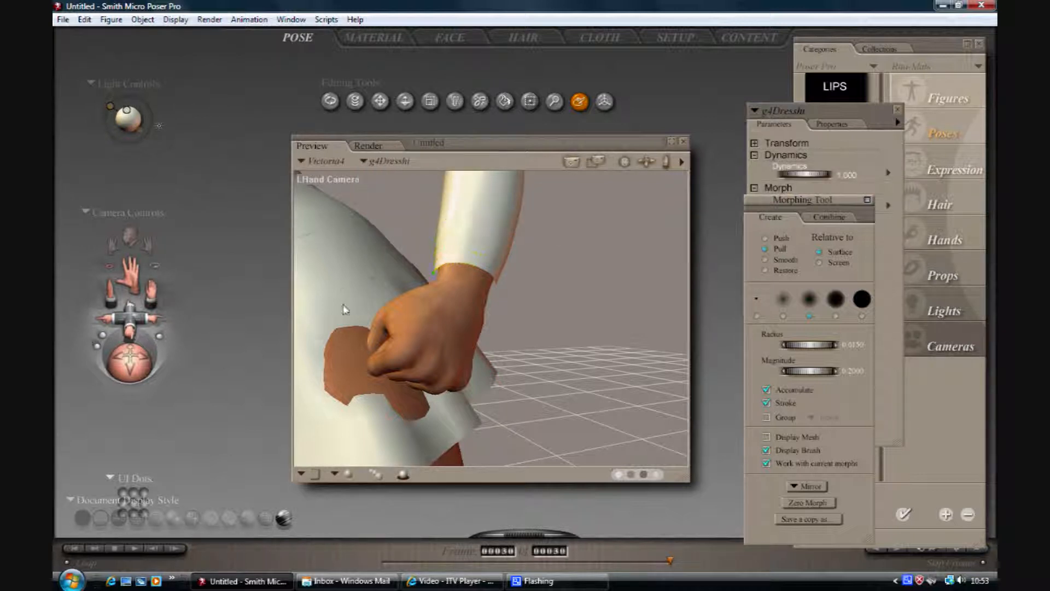
# Pull the g4Dresshi skirt outward over the exposed left thigh beside the fist, and smooth the pulled area with the Morphing Tool
pyautogui.moveTo(338, 310)
pyautogui.mouseDown()
pyautogui.moveTo(321, 357)
pyautogui.moveTo(348, 389)
pyautogui.moveTo(431, 416)
pyautogui.moveTo(377, 404)
pyautogui.moveTo(387, 403)
pyautogui.mouseUp()
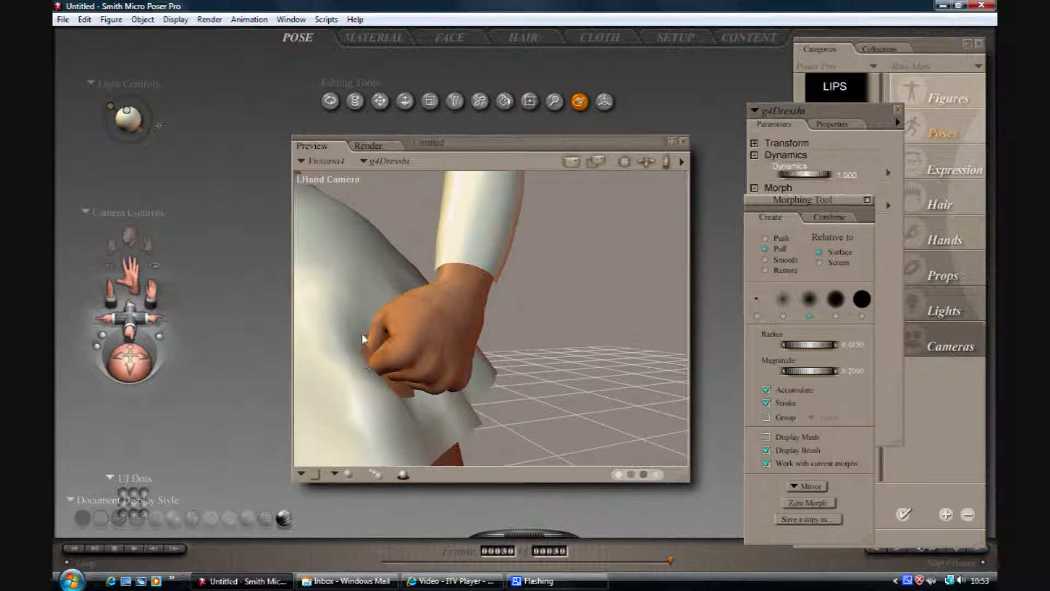
pyautogui.click(351, 324)
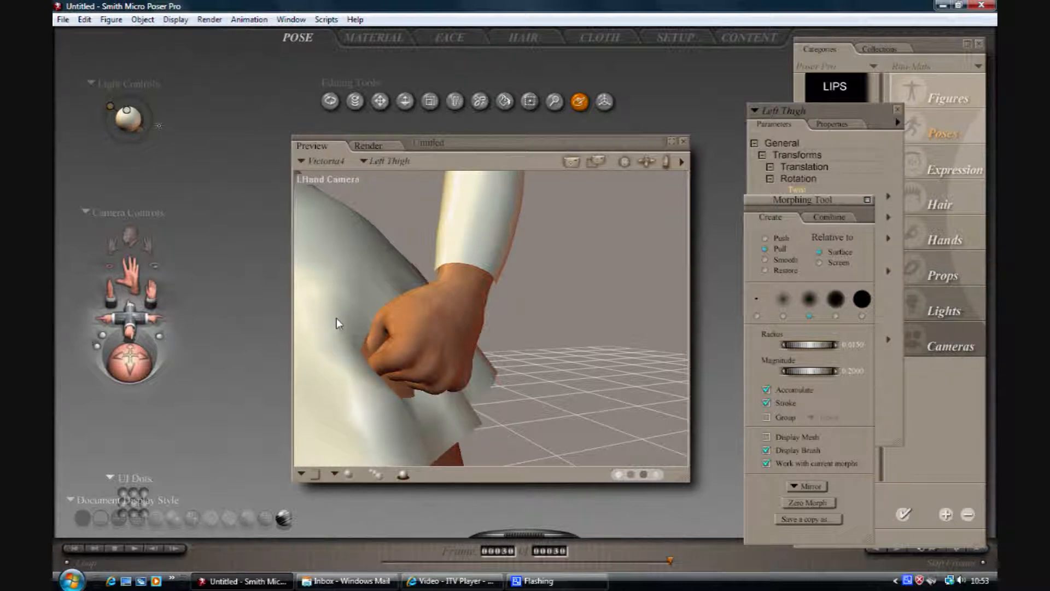
pyautogui.click(363, 160)
pyautogui.moveTo(390, 196)
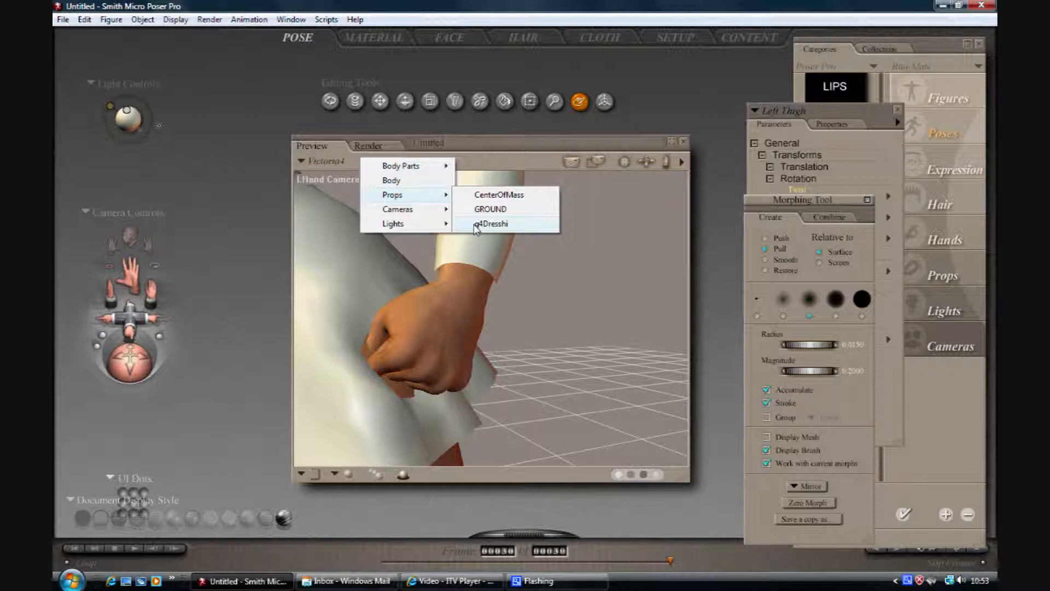
pyautogui.click(476, 224)
pyautogui.moveTo(393, 387)
pyautogui.mouseDown()
pyautogui.moveTo(373, 376)
pyautogui.moveTo(362, 336)
pyautogui.mouseUp()
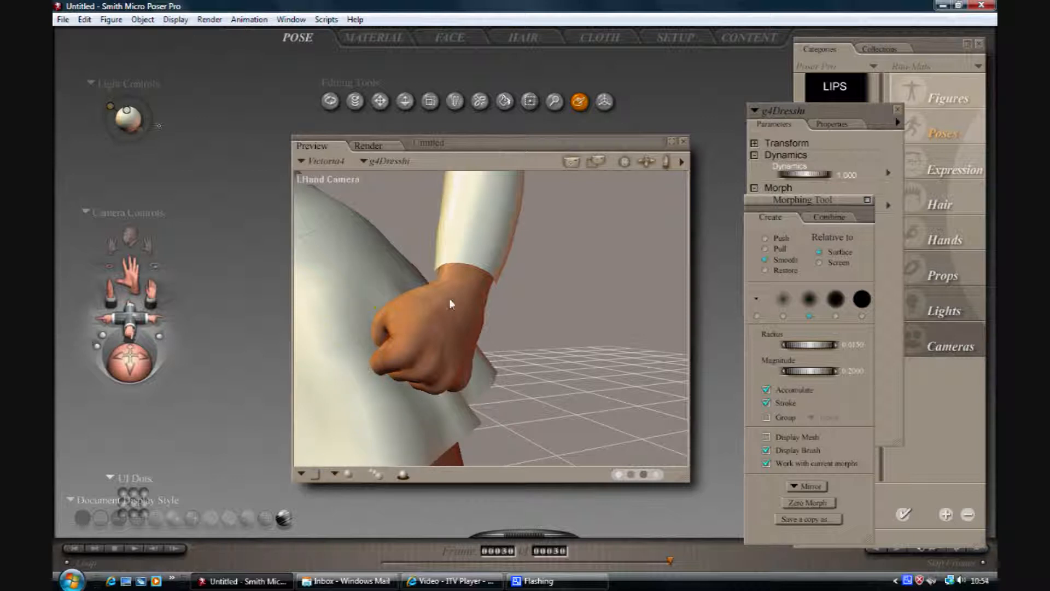
# Smooth the crease in g4Dresshi at the figure's right armpit, where the sleeve meets the bust
pyautogui.moveTo(644, 163); pyautogui.dragTo(646, 162)
pyautogui.moveTo(144, 366); pyautogui.dragTo(137, 369)
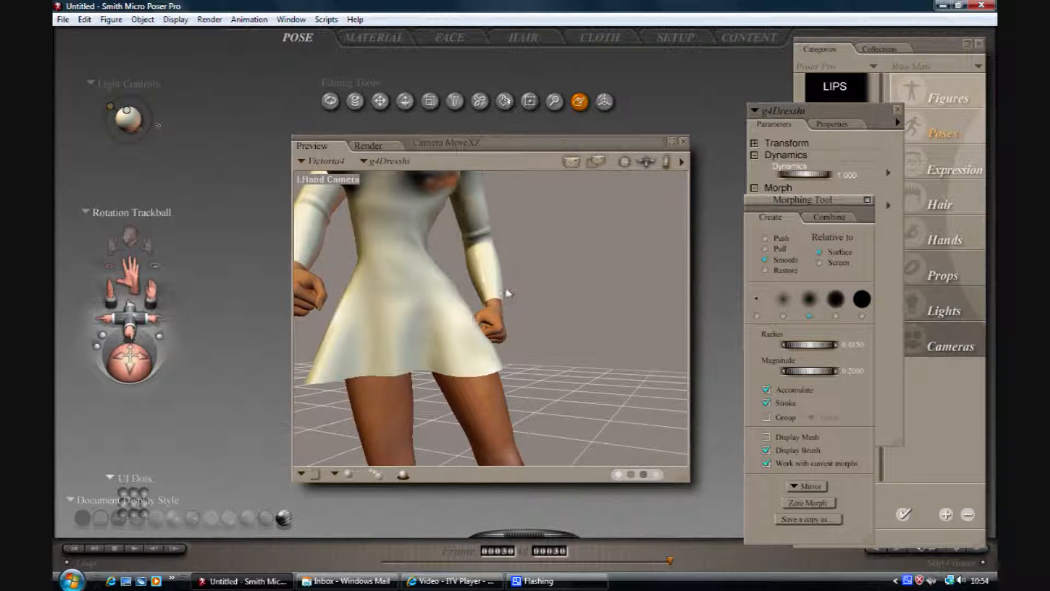
pyautogui.moveTo(664, 160); pyautogui.dragTo(629, 160)
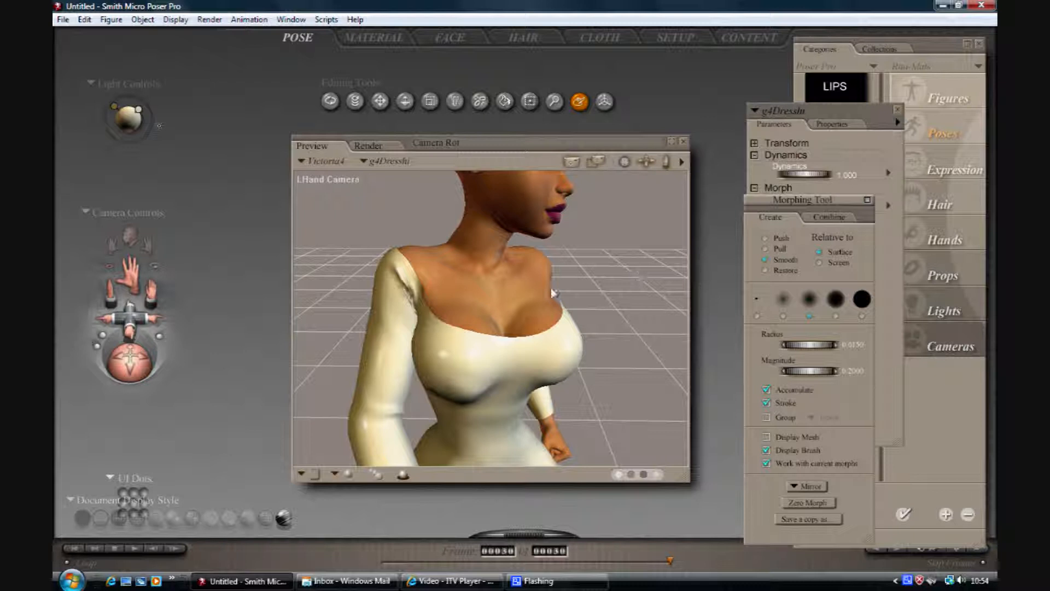
pyautogui.moveTo(411, 309)
pyautogui.mouseDown()
pyautogui.moveTo(394, 273)
pyautogui.moveTo(415, 324)
pyautogui.mouseUp()
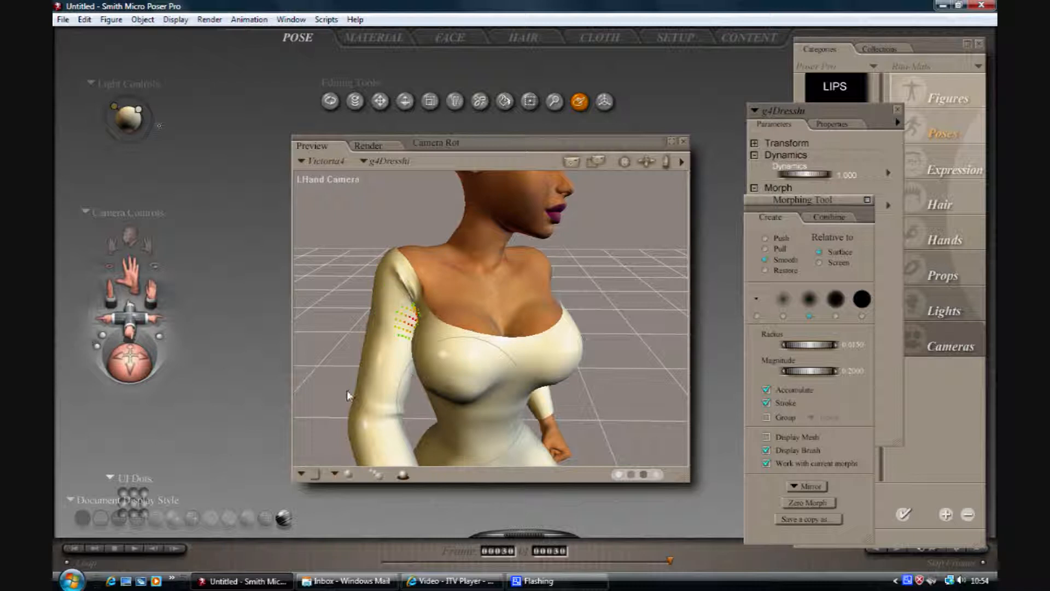
# Inspect the whole dress from several angles for remaining creases and intersections, and switch to the Main Camera
pyautogui.moveTo(120, 364); pyautogui.dragTo(132, 365)
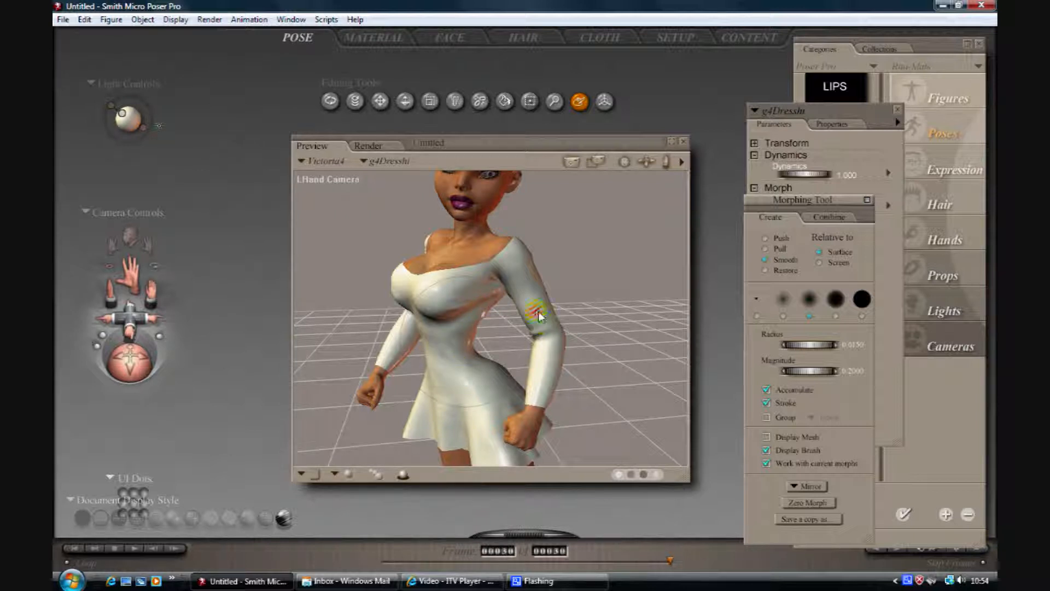
pyautogui.moveTo(125, 363); pyautogui.dragTo(147, 372)
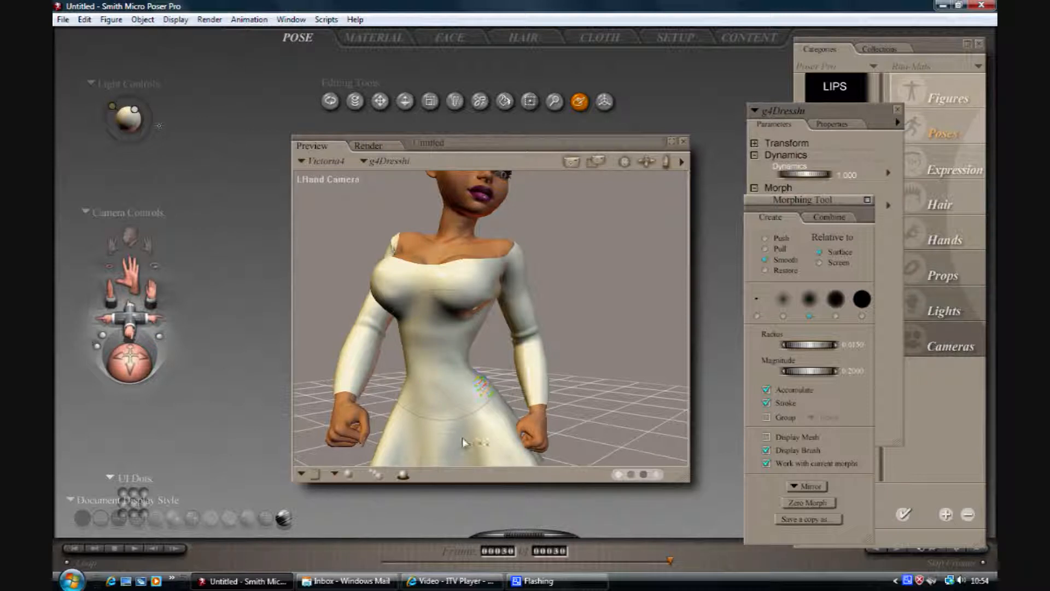
pyautogui.moveTo(136, 312); pyautogui.dragTo(130, 321)
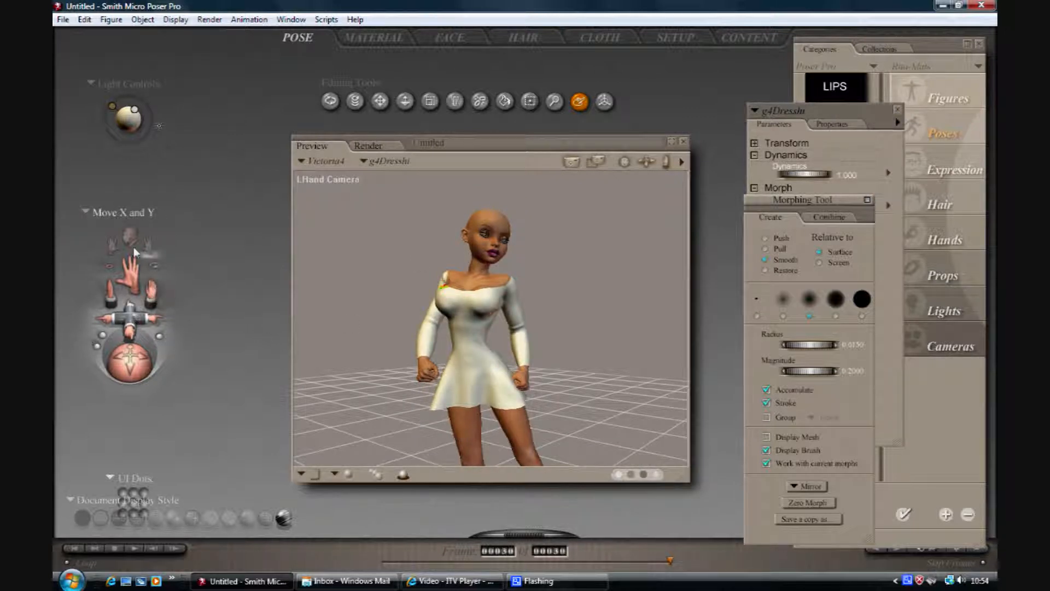
pyautogui.click(87, 213)
pyautogui.click(104, 220)
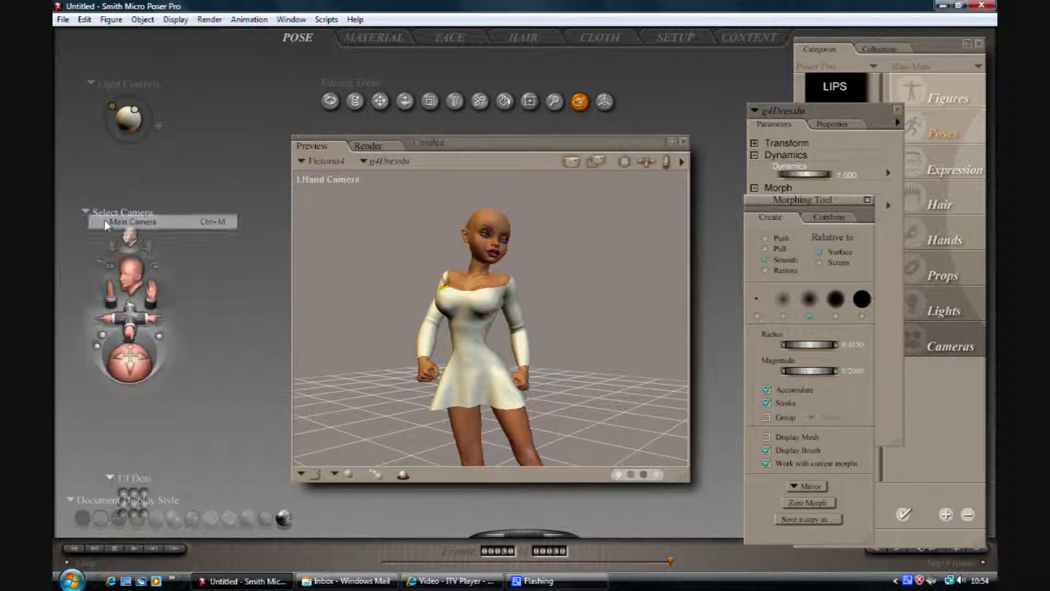
# Smooth g4Dresshi below the figure's left armpit and along the side of the bust, where the body pokes through
pyautogui.moveTo(130, 320)
pyautogui.mouseDown()
pyautogui.moveTo(125, 306)
pyautogui.moveTo(127, 319)
pyautogui.mouseUp()
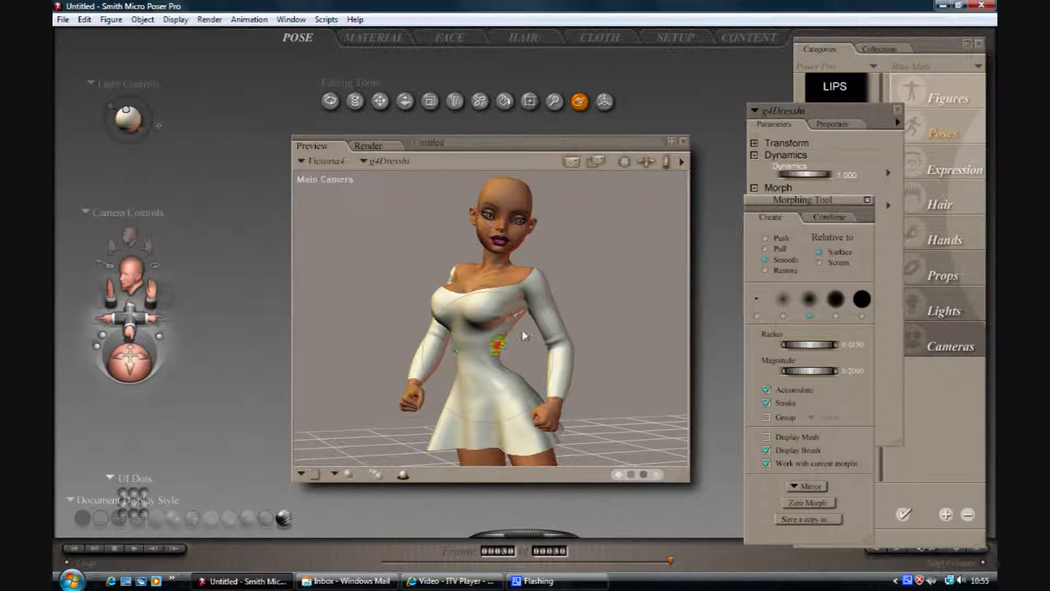
pyautogui.moveTo(526, 313); pyautogui.dragTo(494, 324)
pyautogui.moveTo(150, 373)
pyautogui.mouseDown()
pyautogui.moveTo(161, 371)
pyautogui.moveTo(133, 371)
pyautogui.mouseUp()
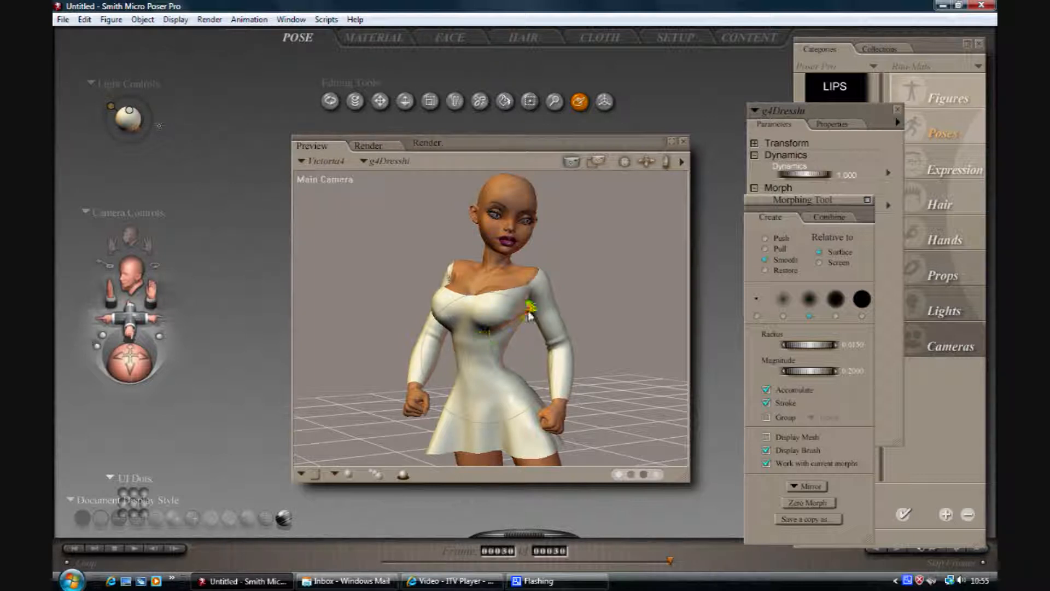
pyautogui.rightClick(908, 582)
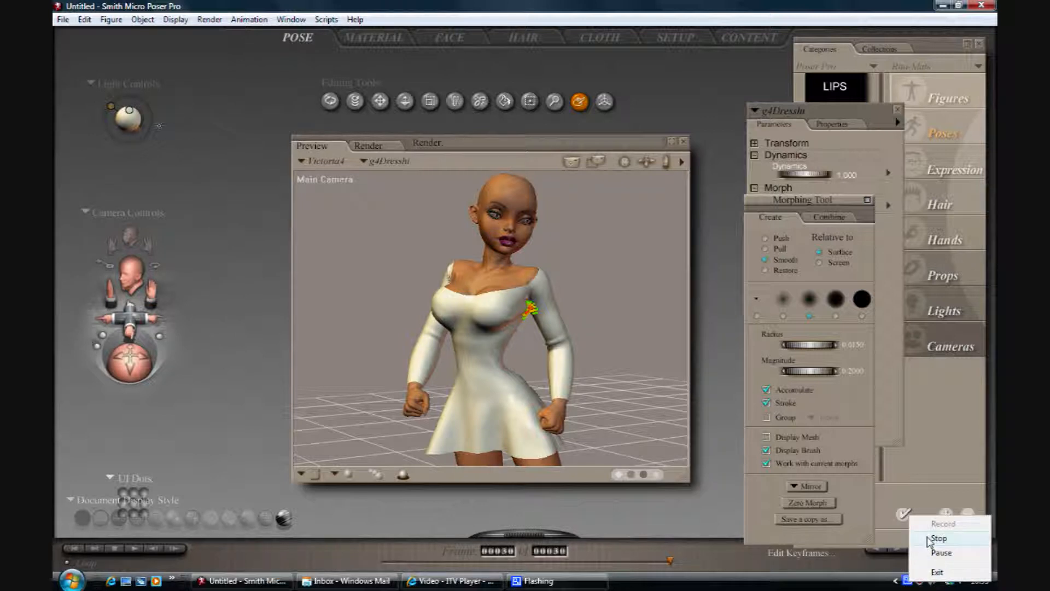